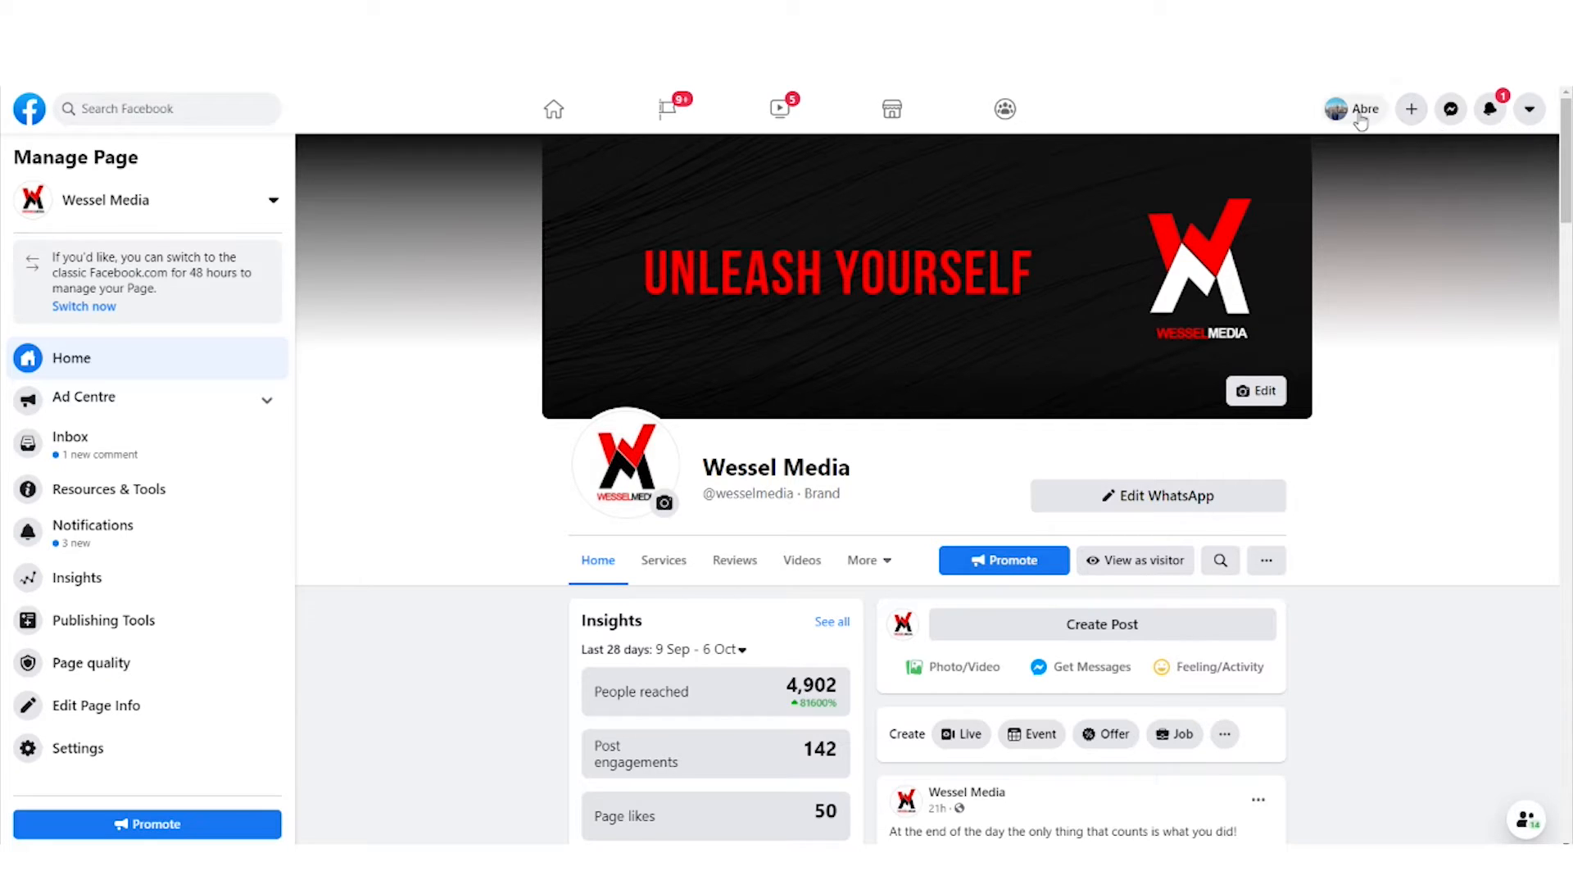
- Start creating a new Facebook Page and enter Jacksplumbing as its name
left_click(1411, 121)
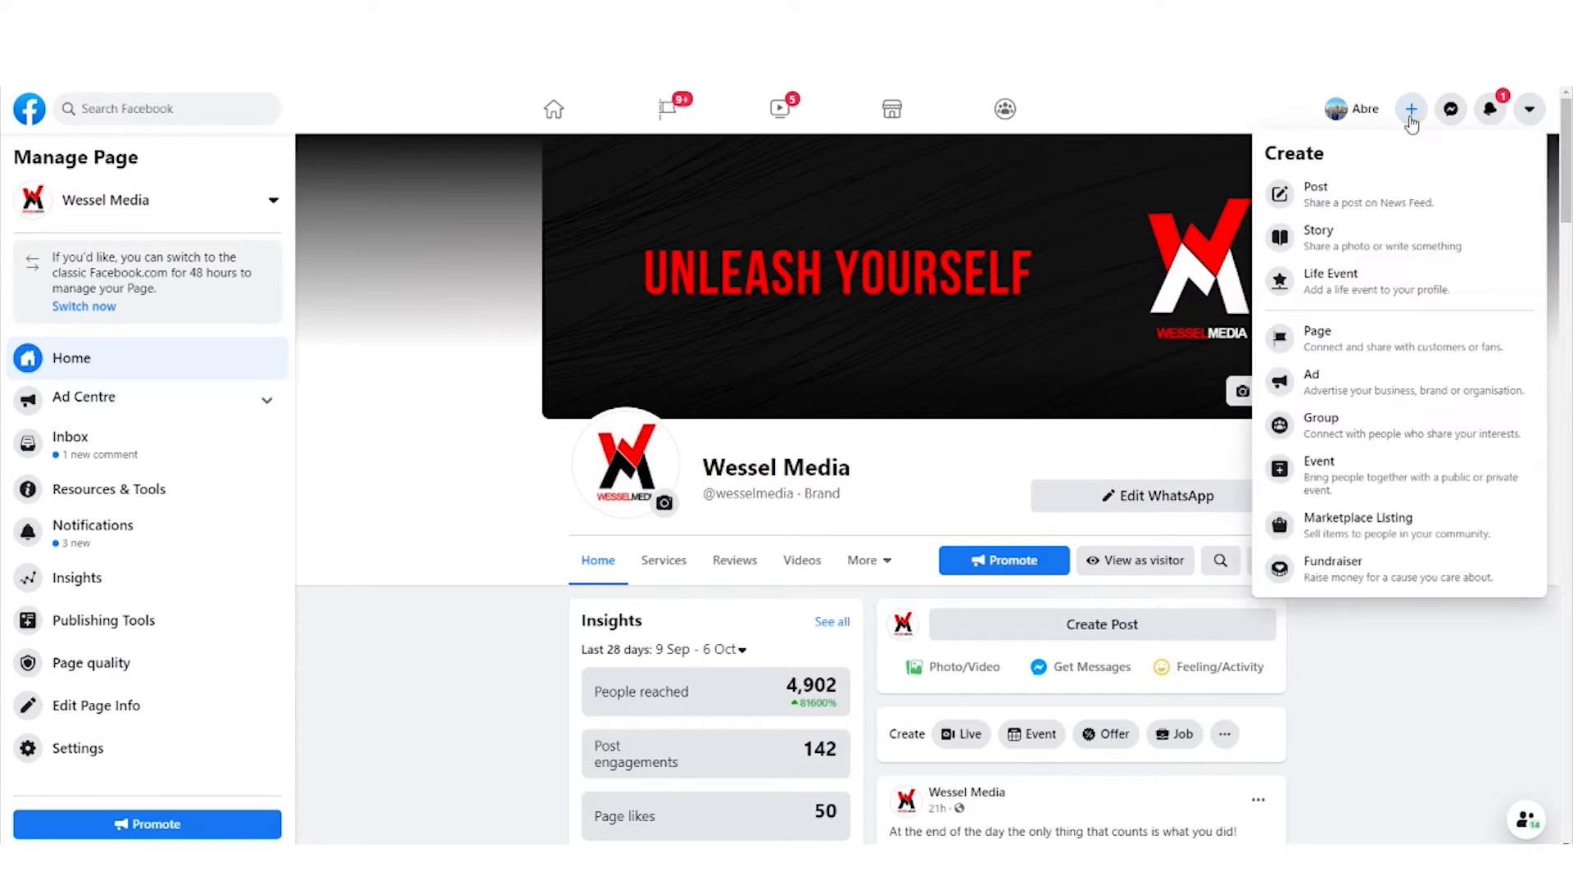
left_click(1385, 341)
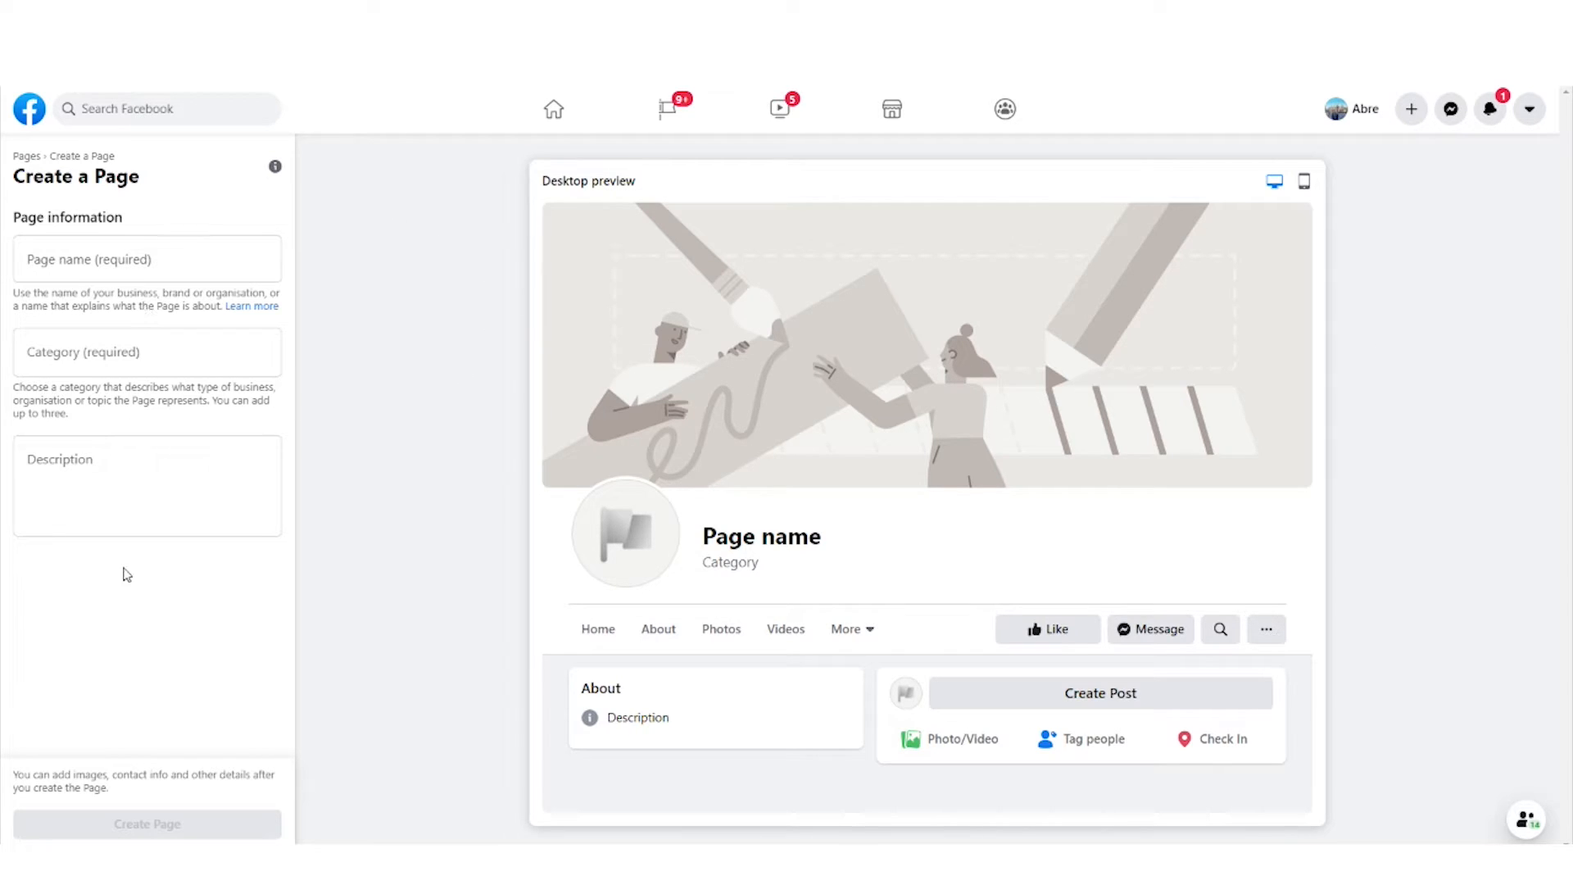
left_click(211, 262)
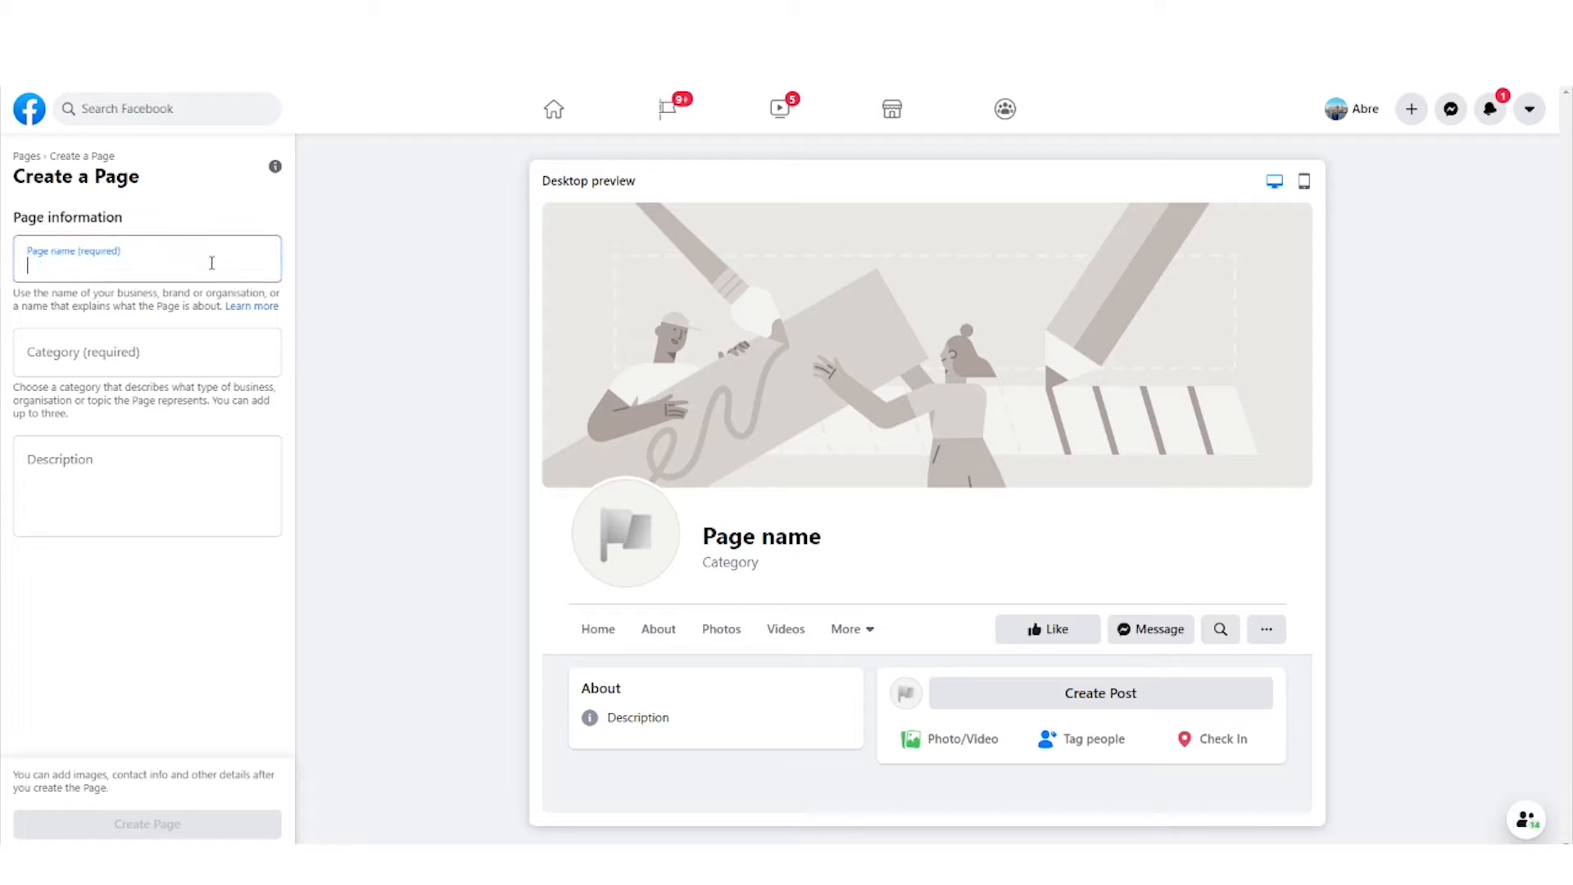
type("jacks")
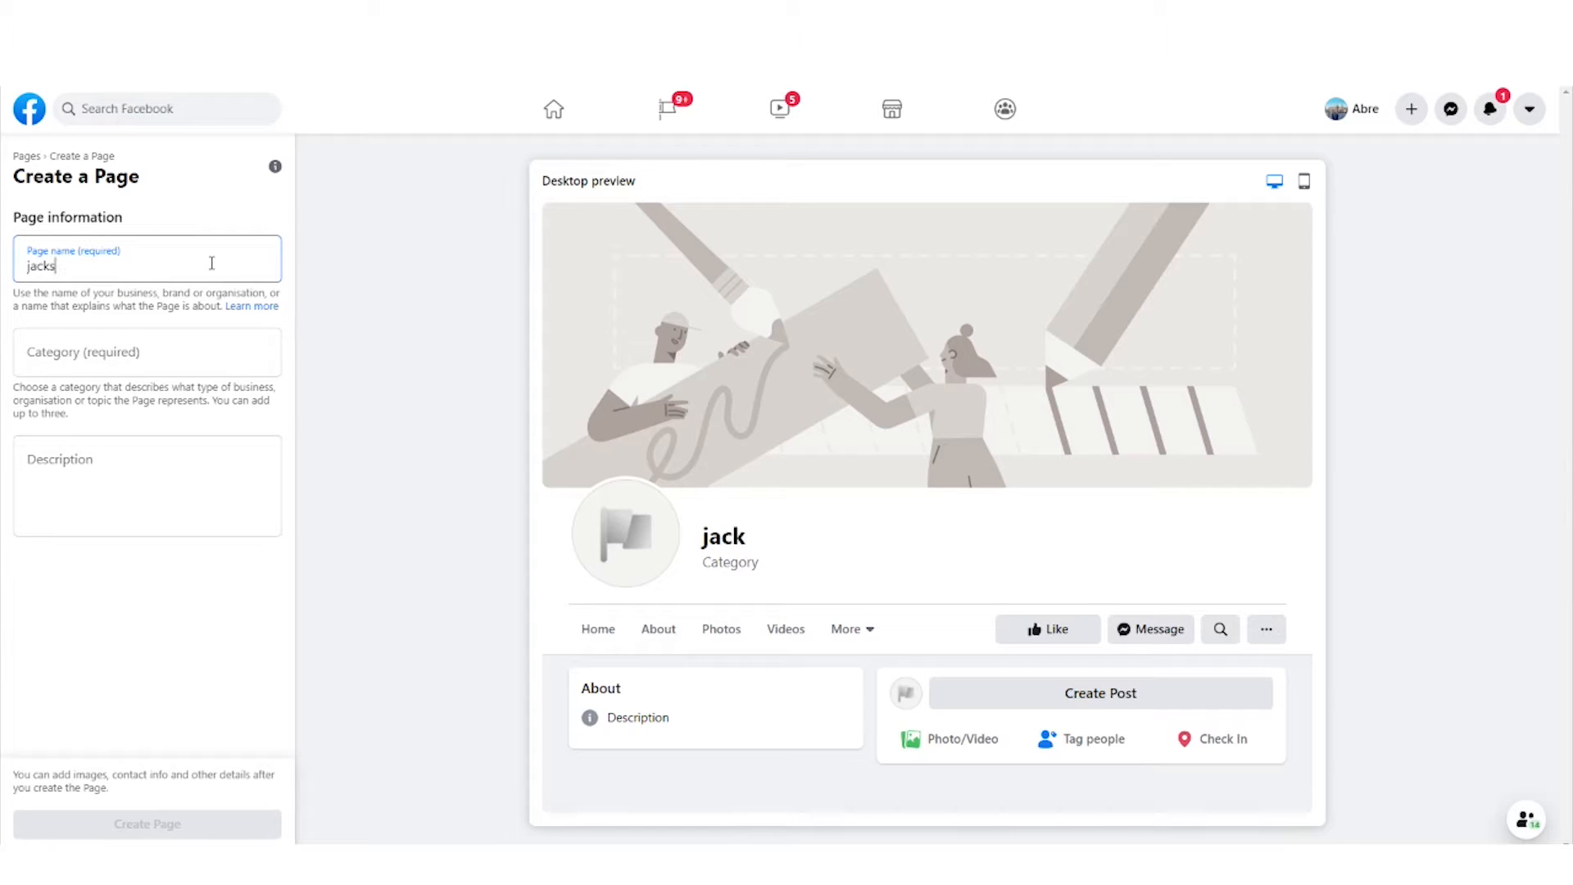
type("plumbing")
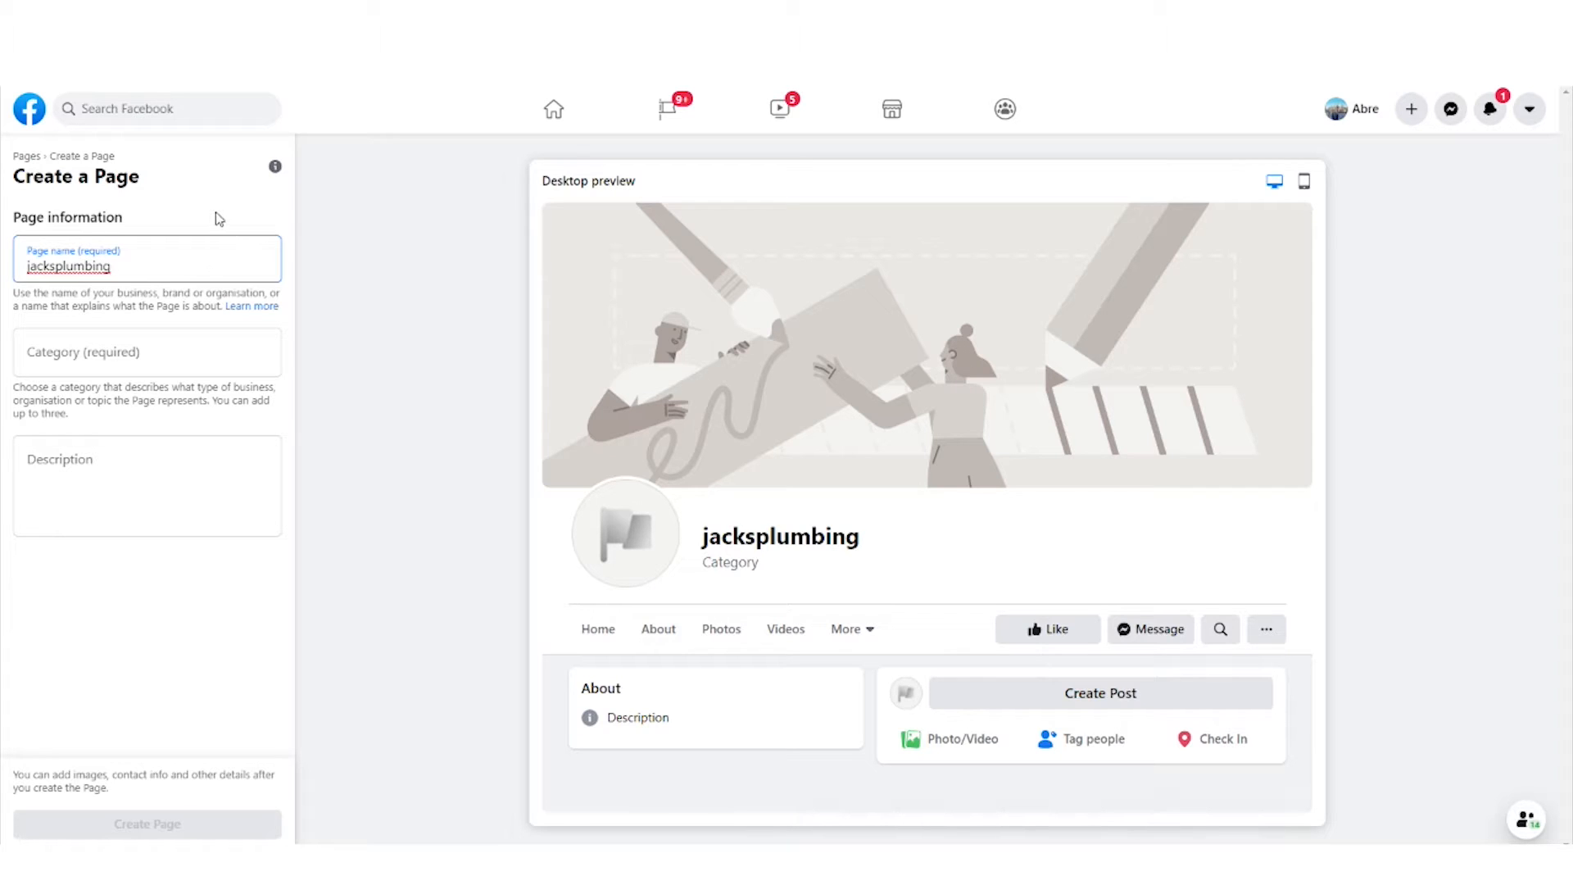
left_click(218, 223)
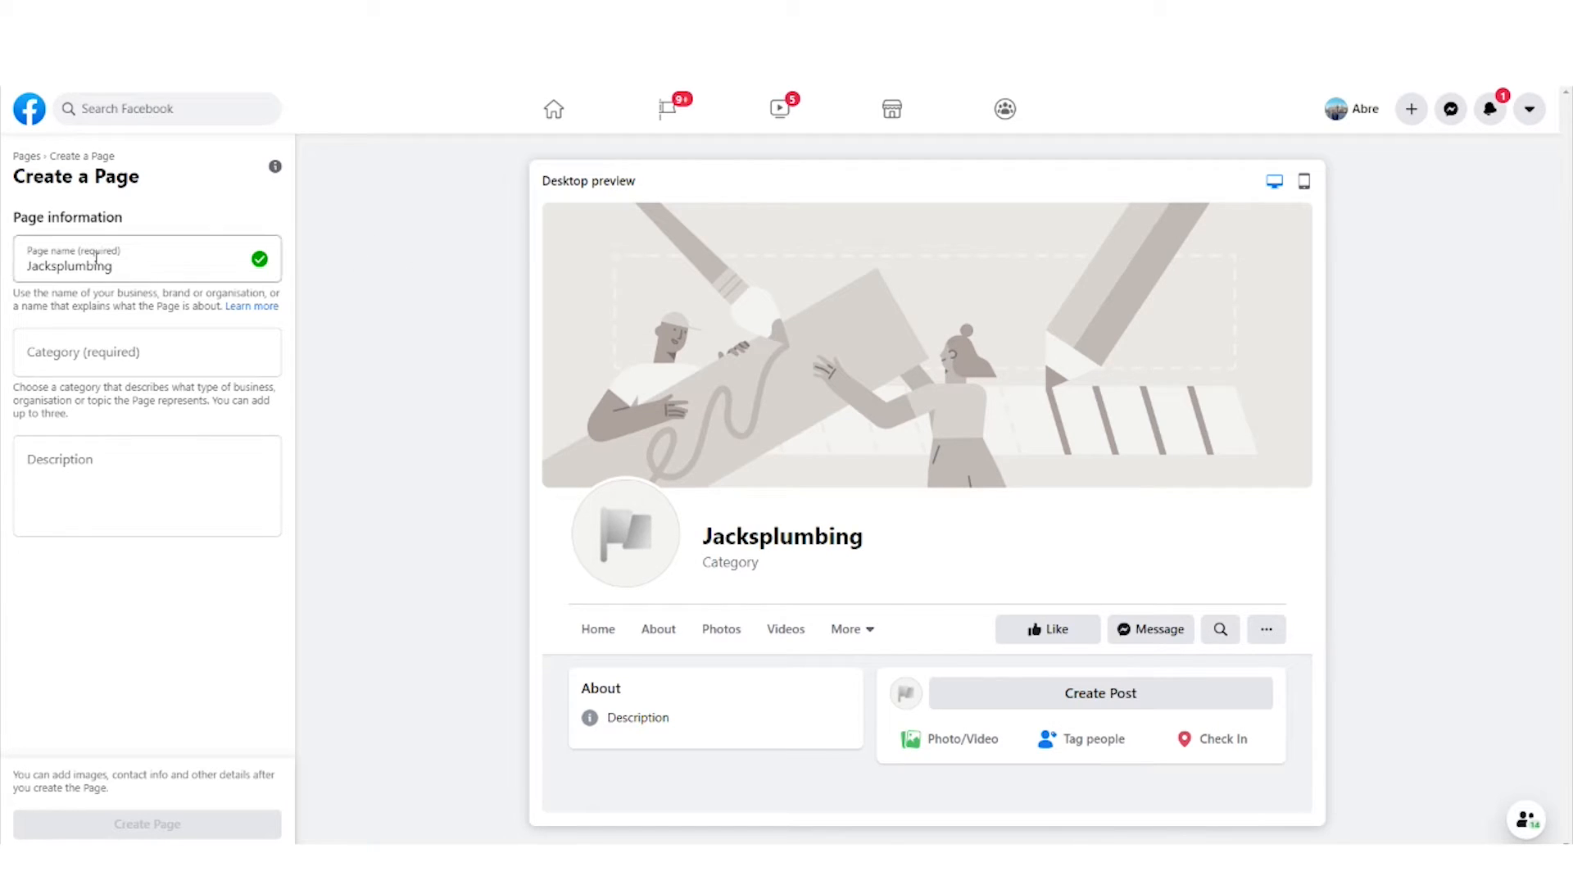
left_click(56, 264)
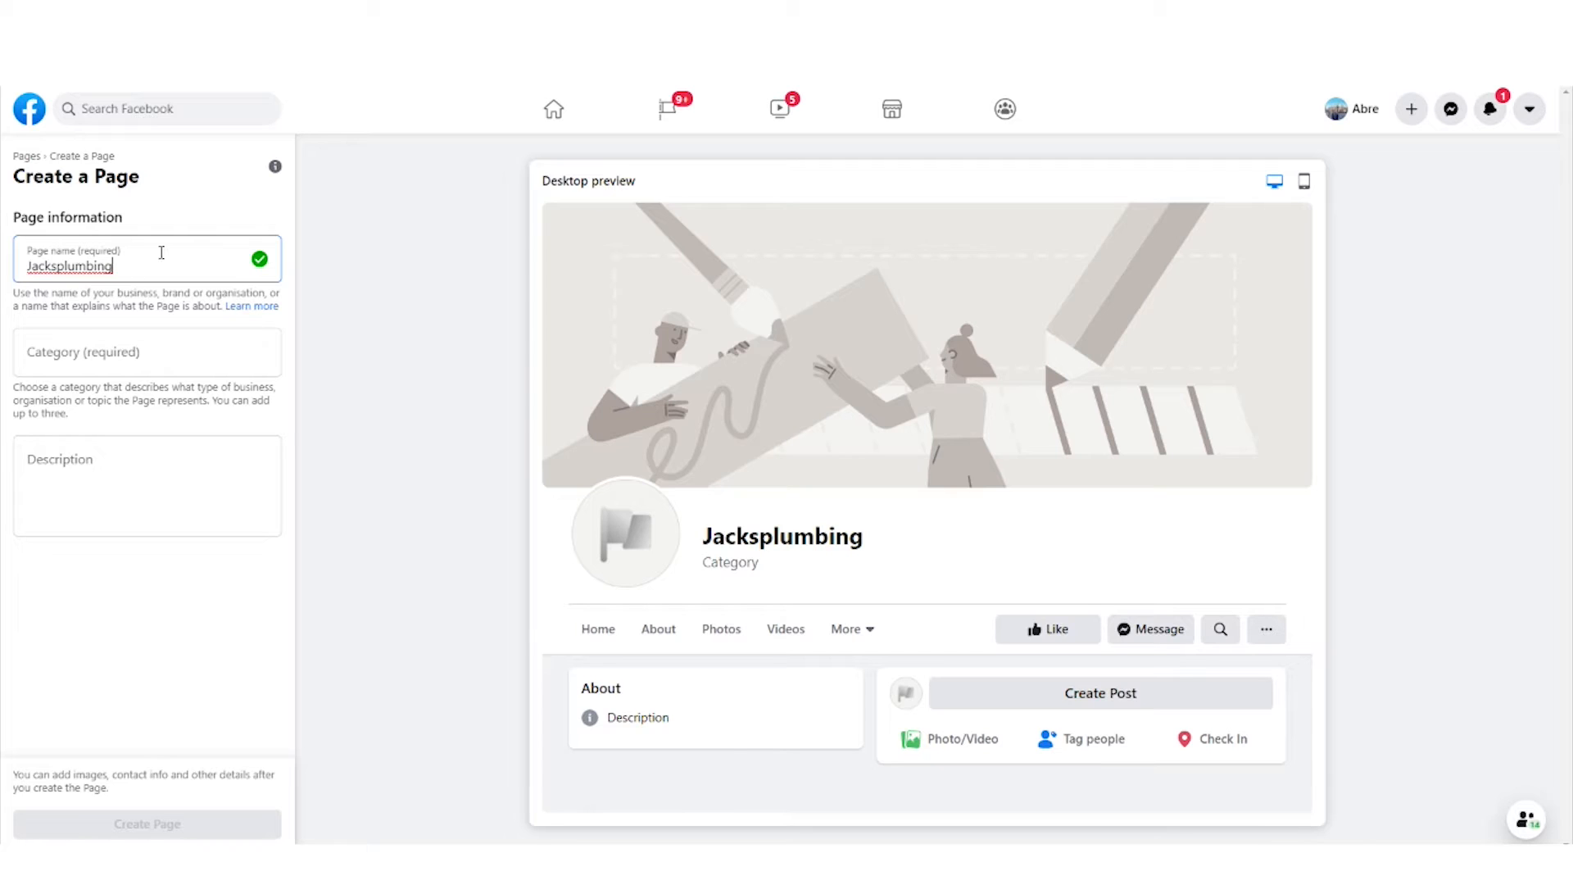
- Choose Plumbing service as the new Page's category, and leave the creation form without saving
left_click(108, 348)
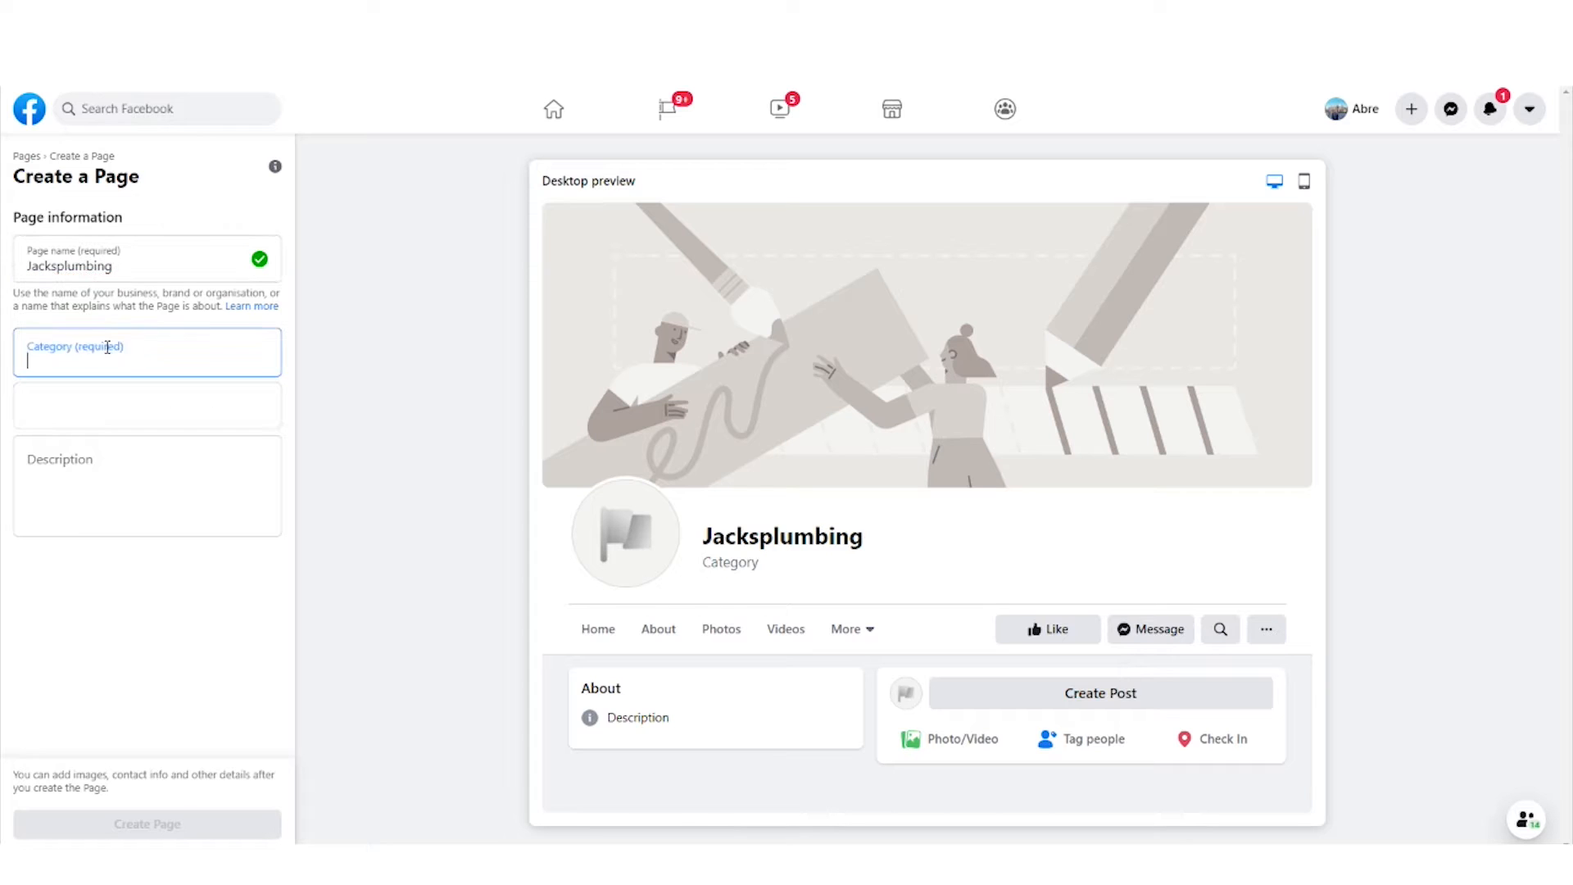
type("plum")
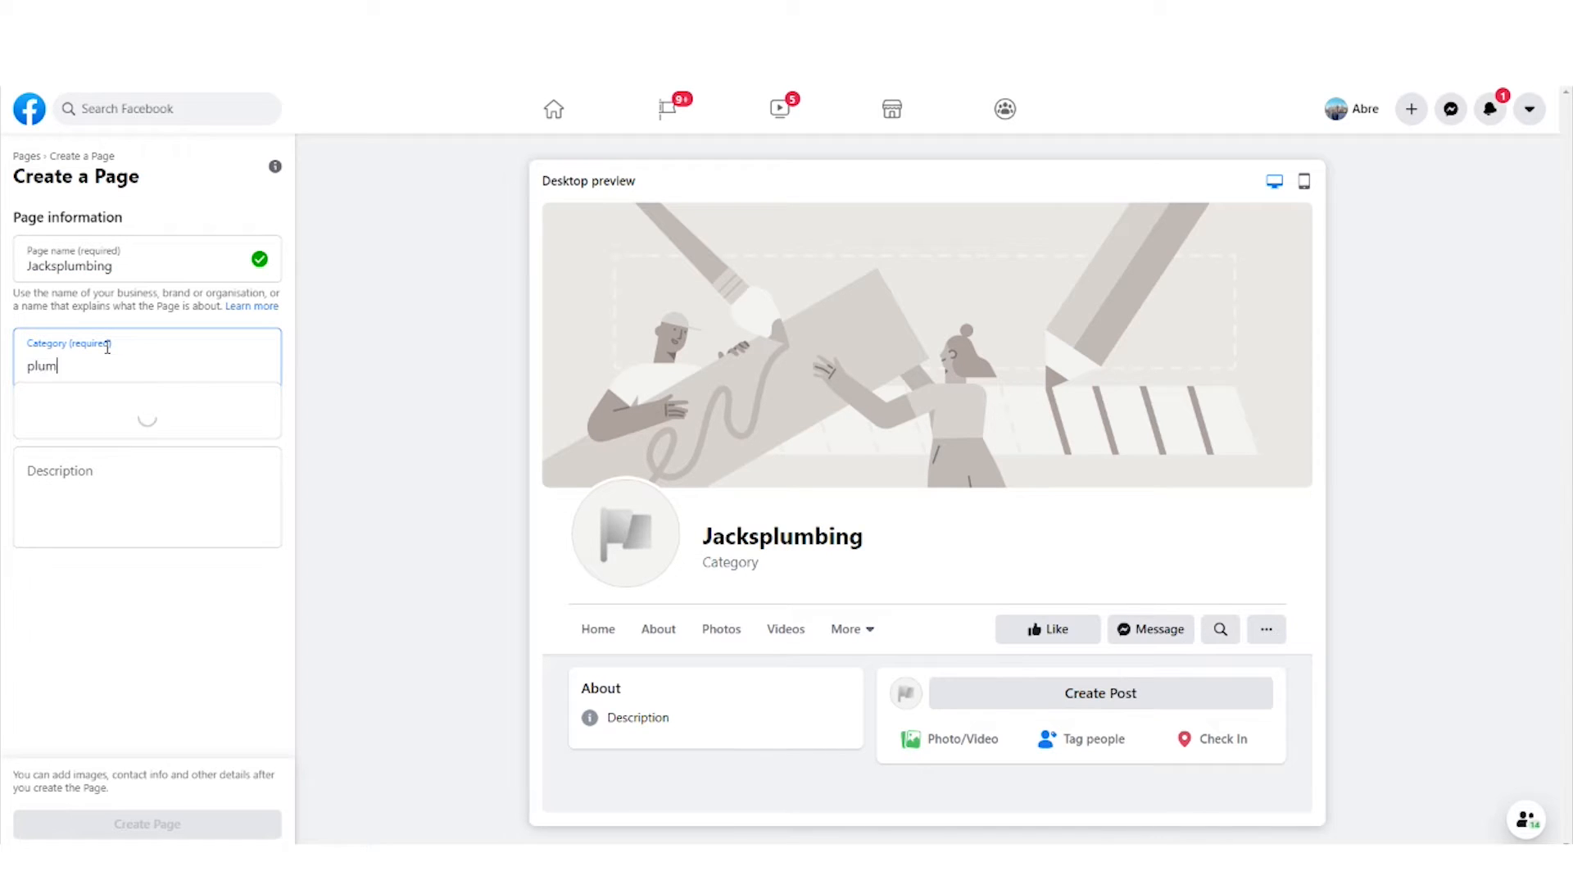
type("bing")
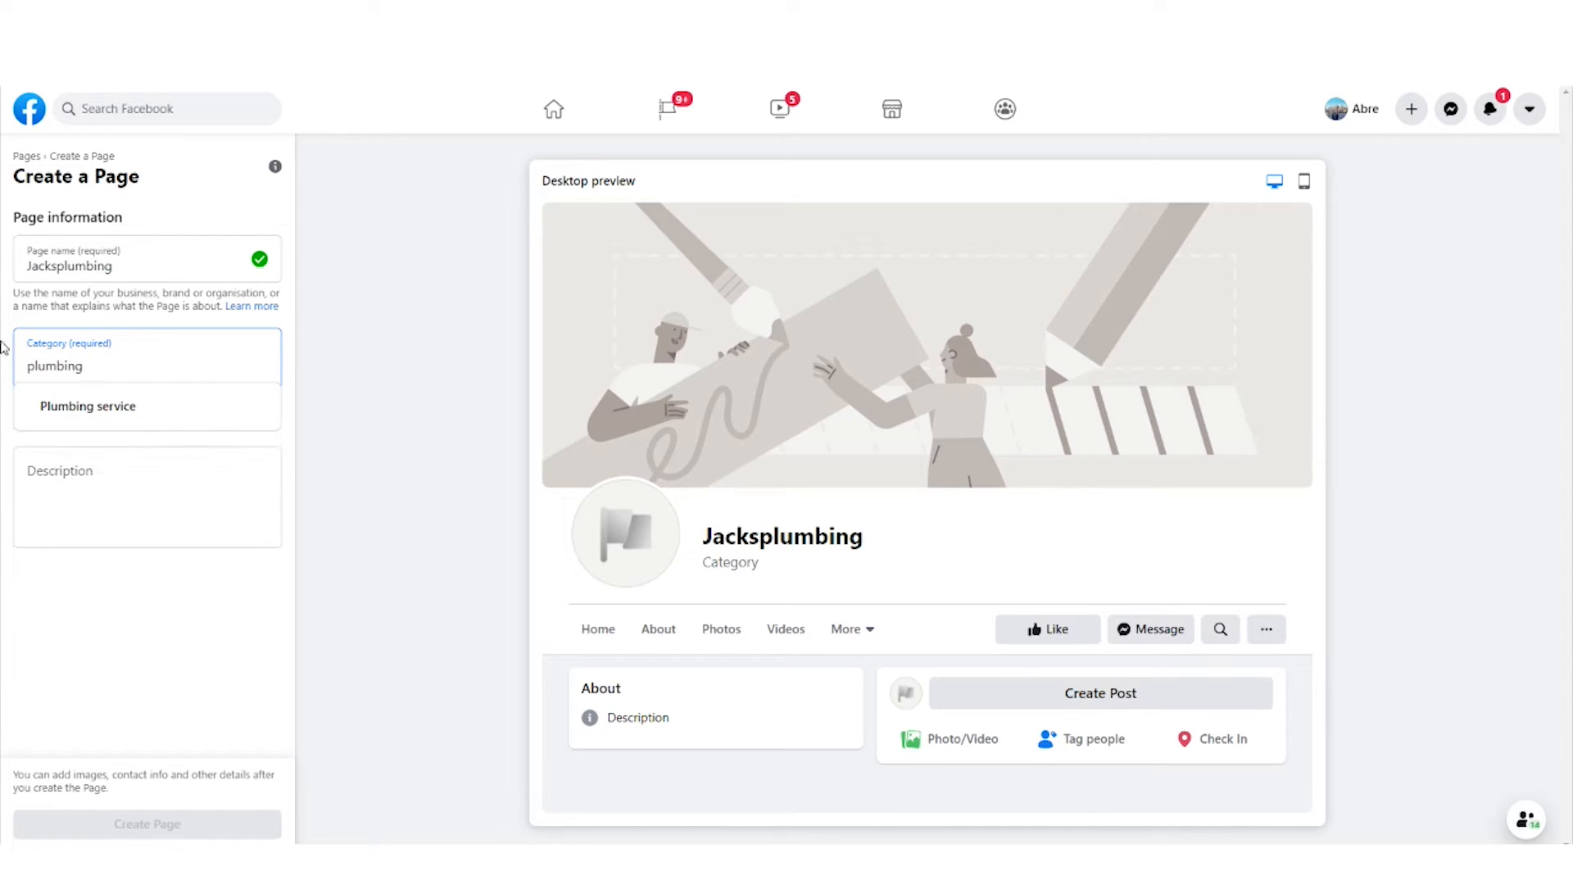
left_click(124, 410)
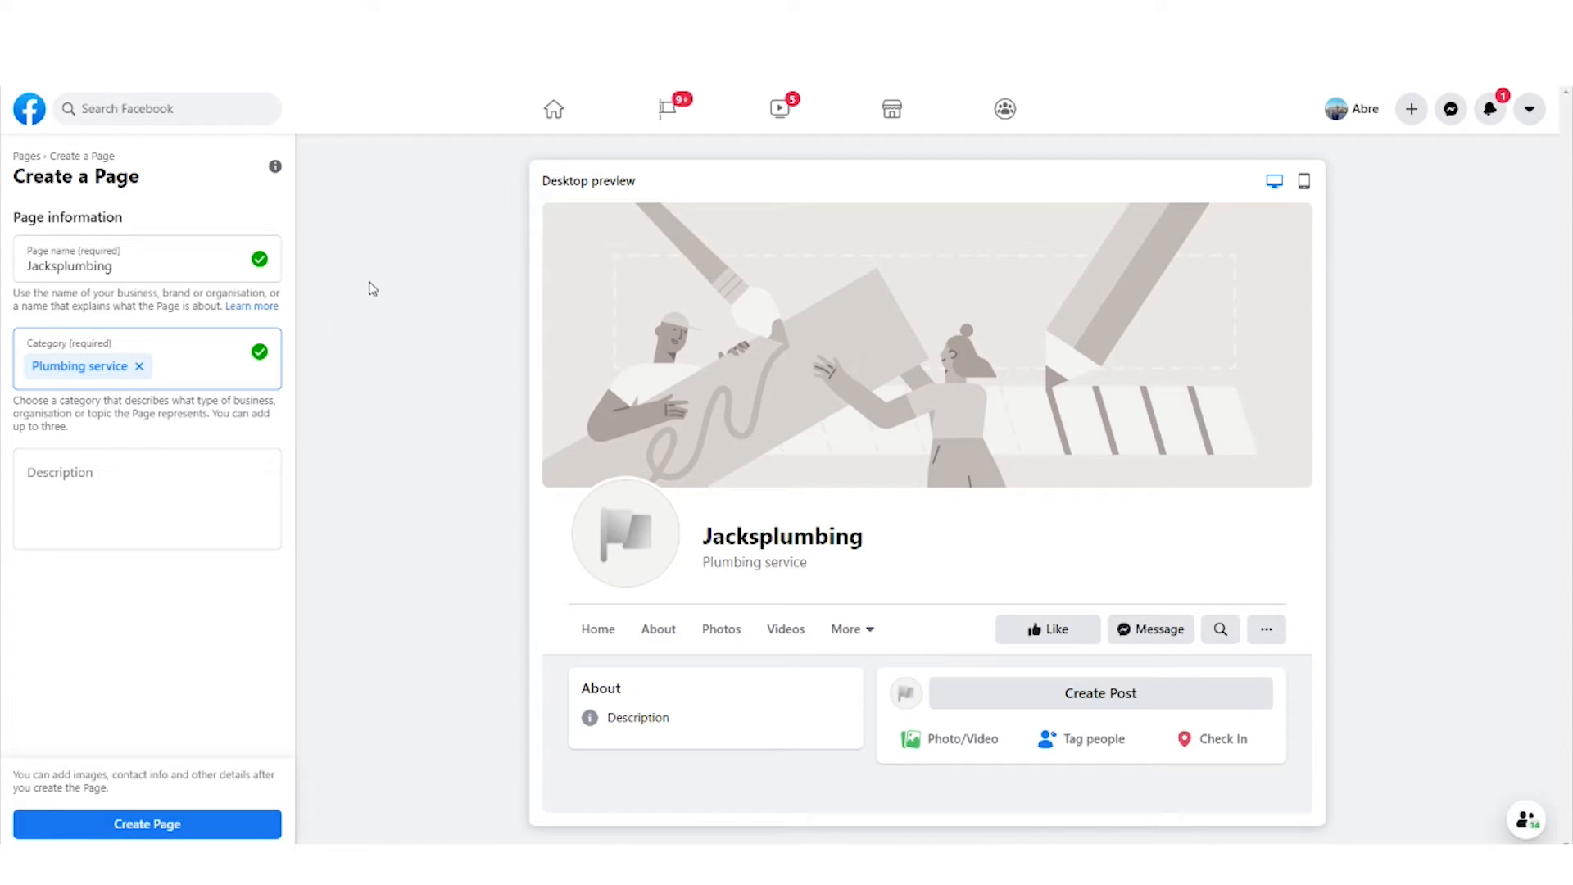
left_click(17, 44)
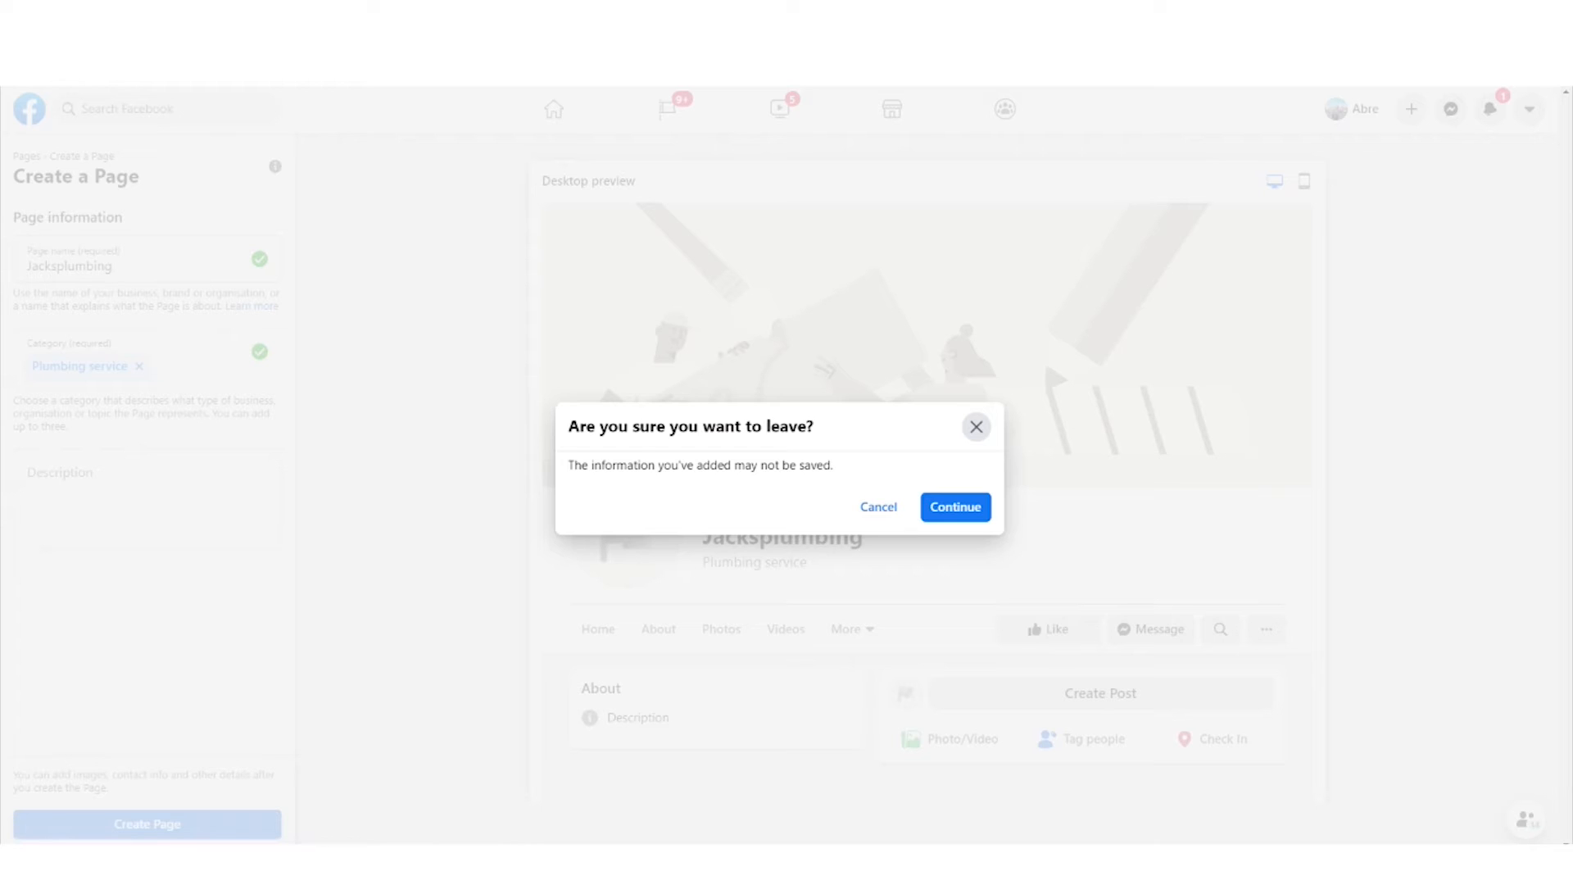
left_click(954, 506)
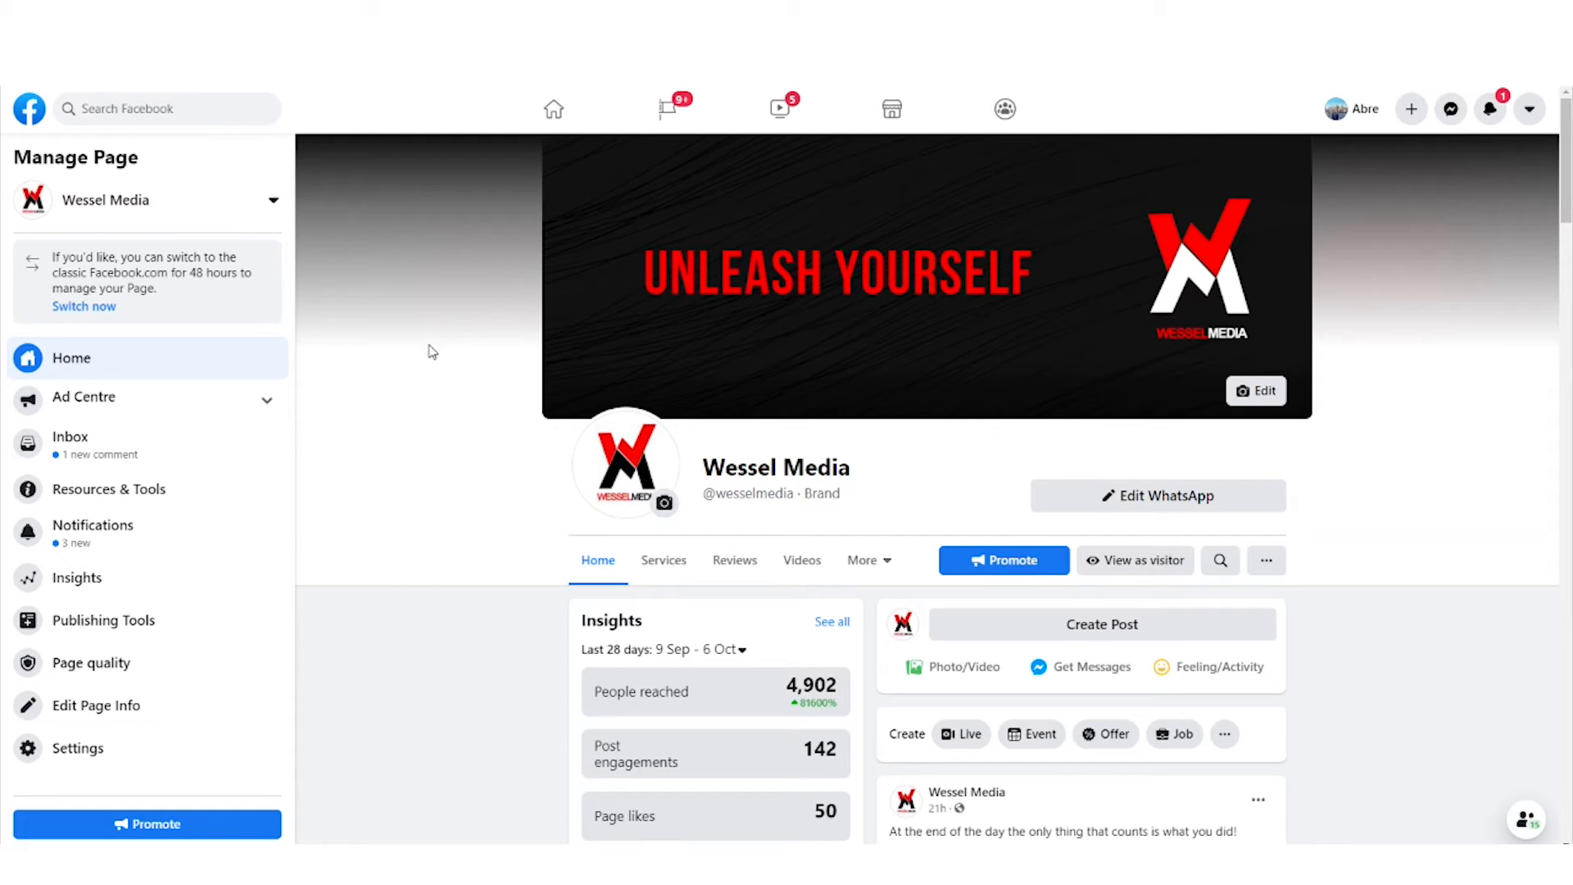
- Review the Instagram and WhatsApp connections in the Wessel Media Page's settings
left_click(74, 752)
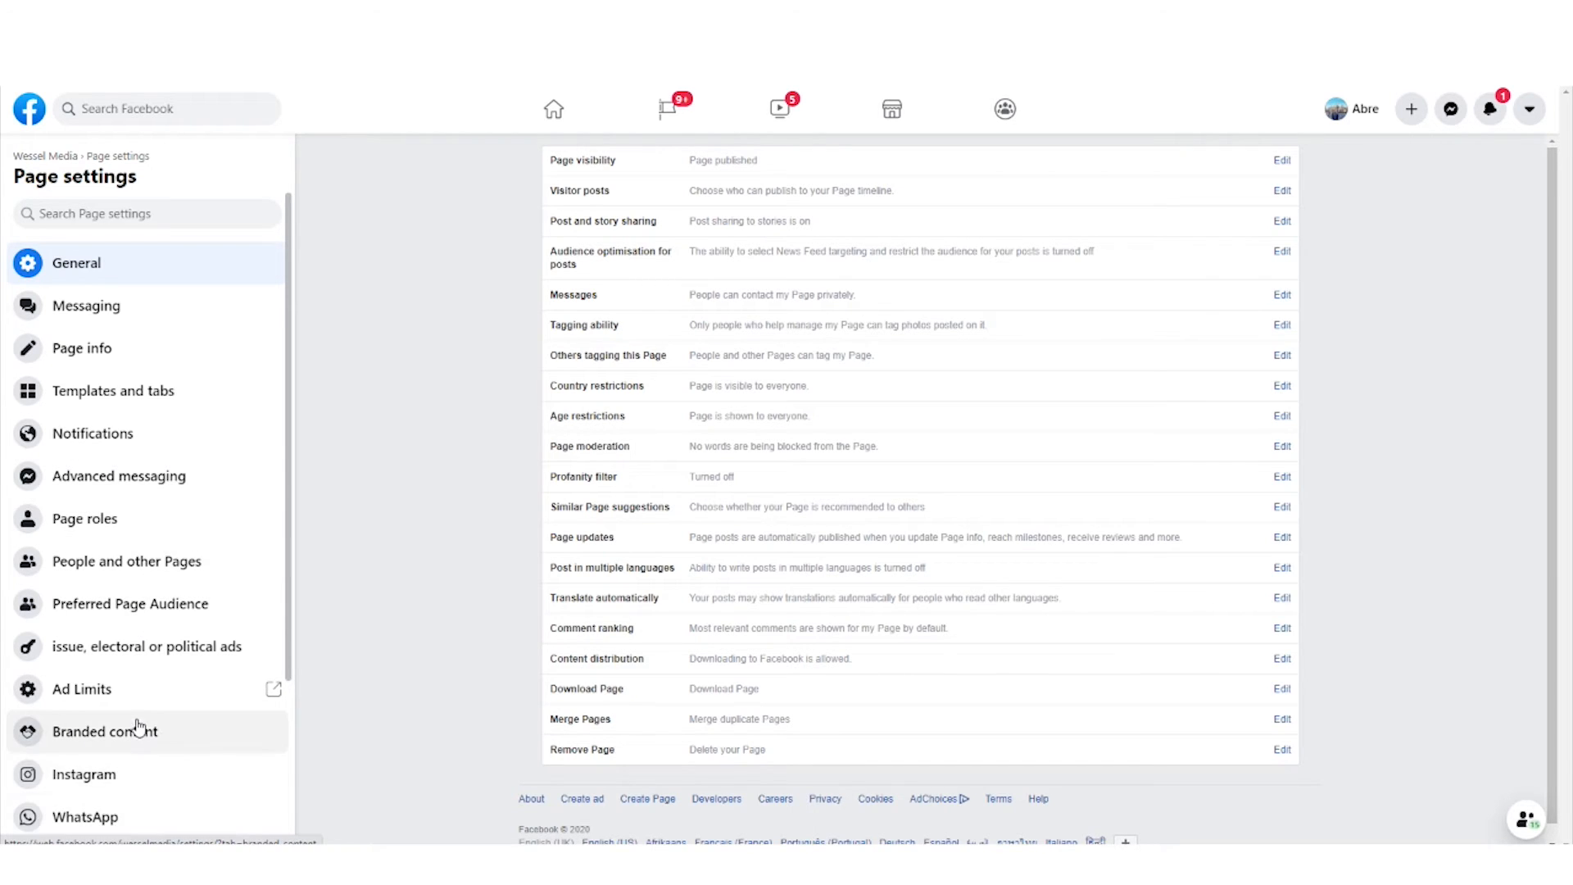
scroll(140, 729, "down", 3)
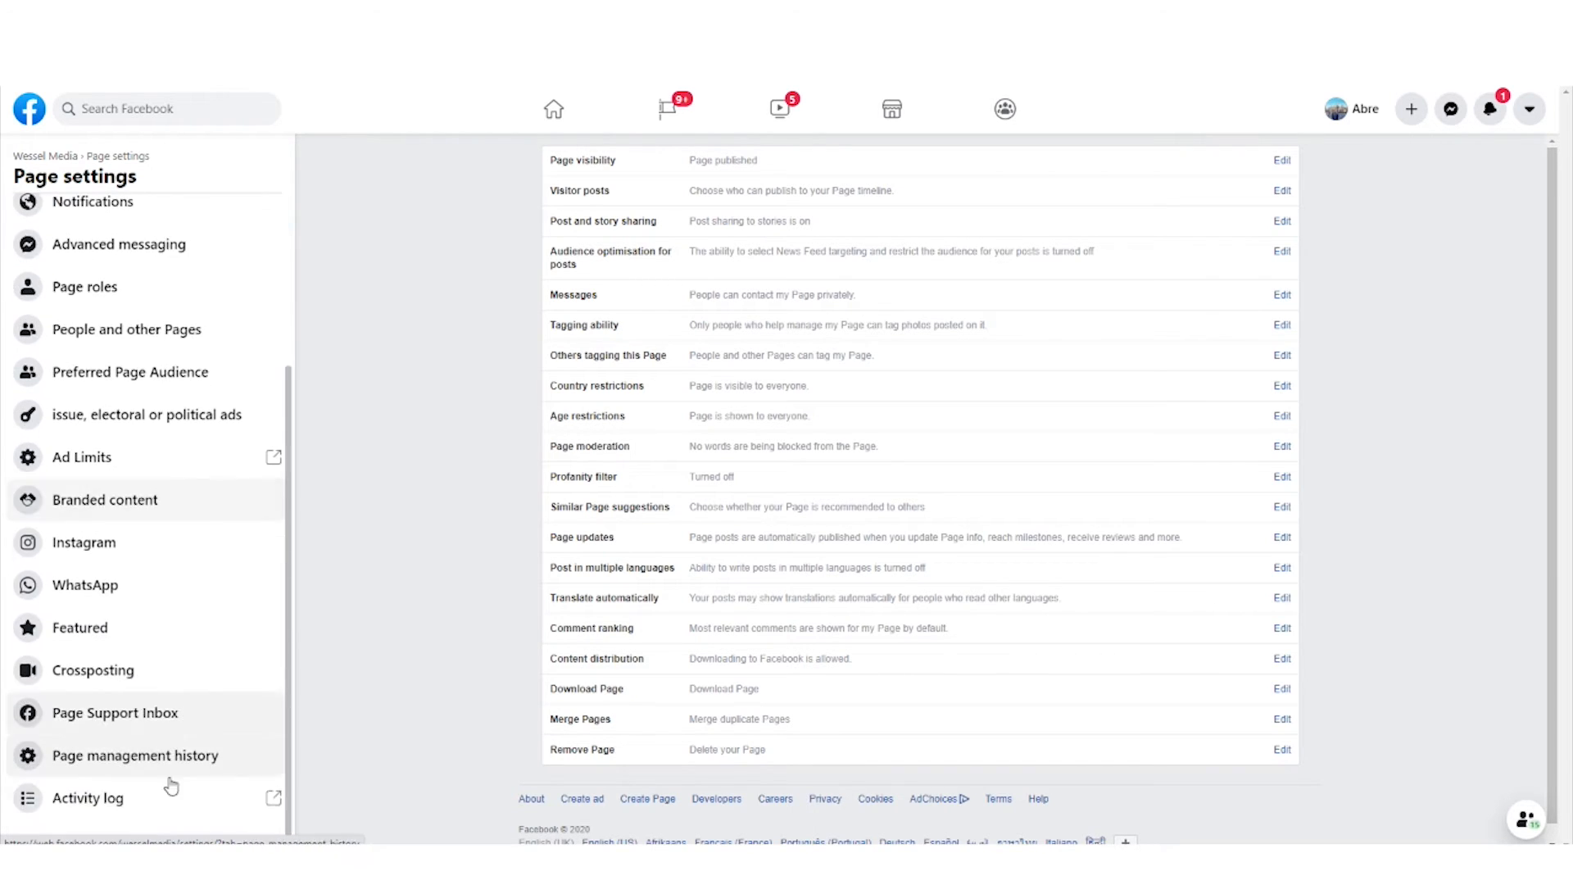
left_click(107, 549)
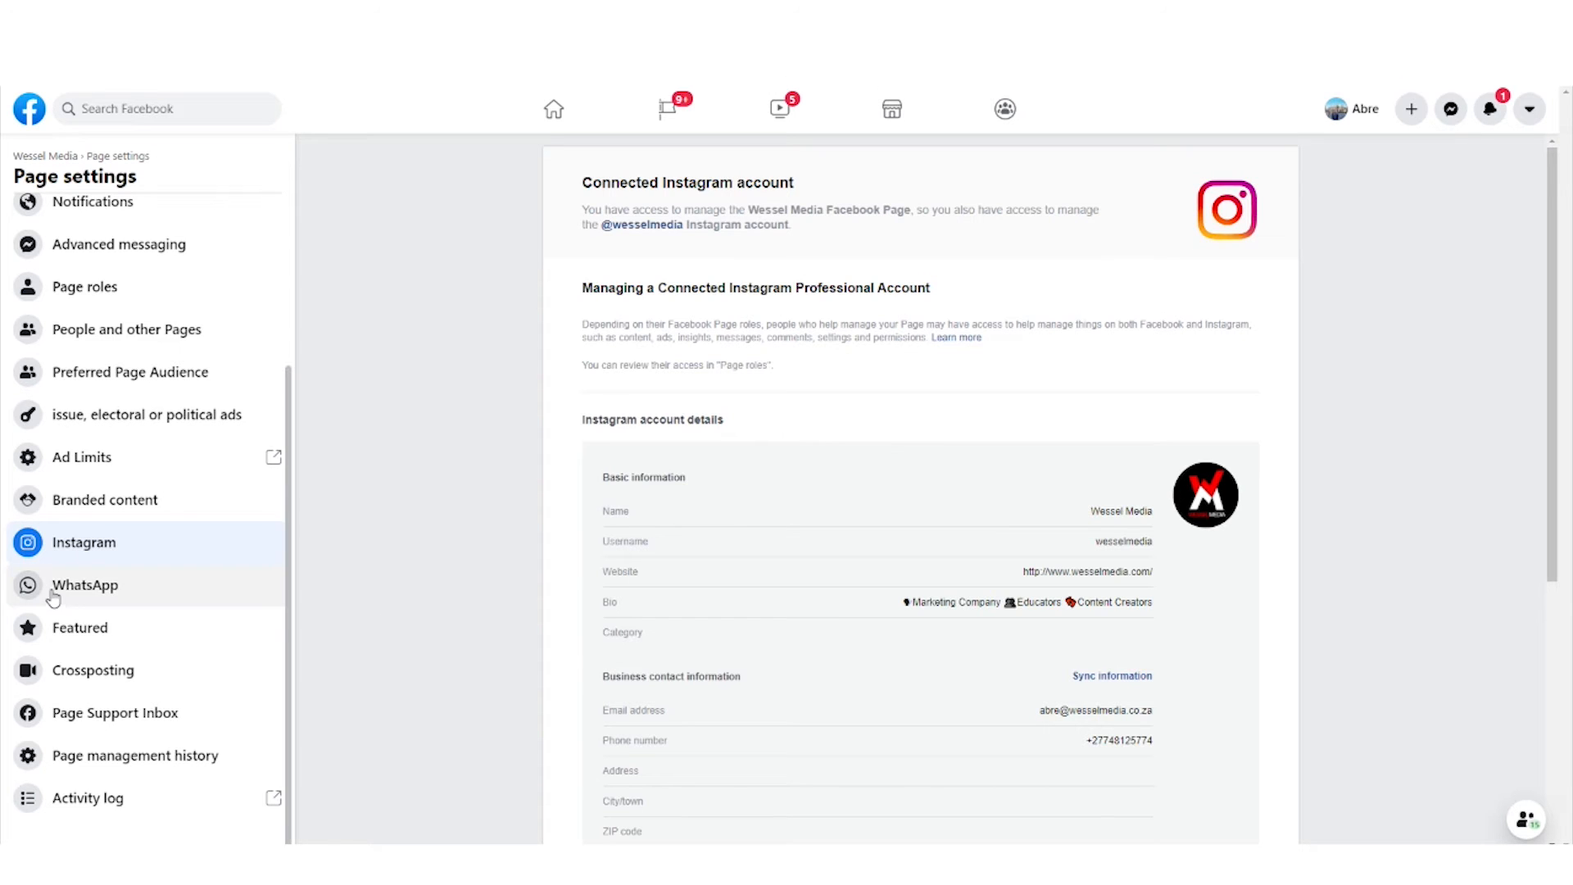
left_click(90, 597)
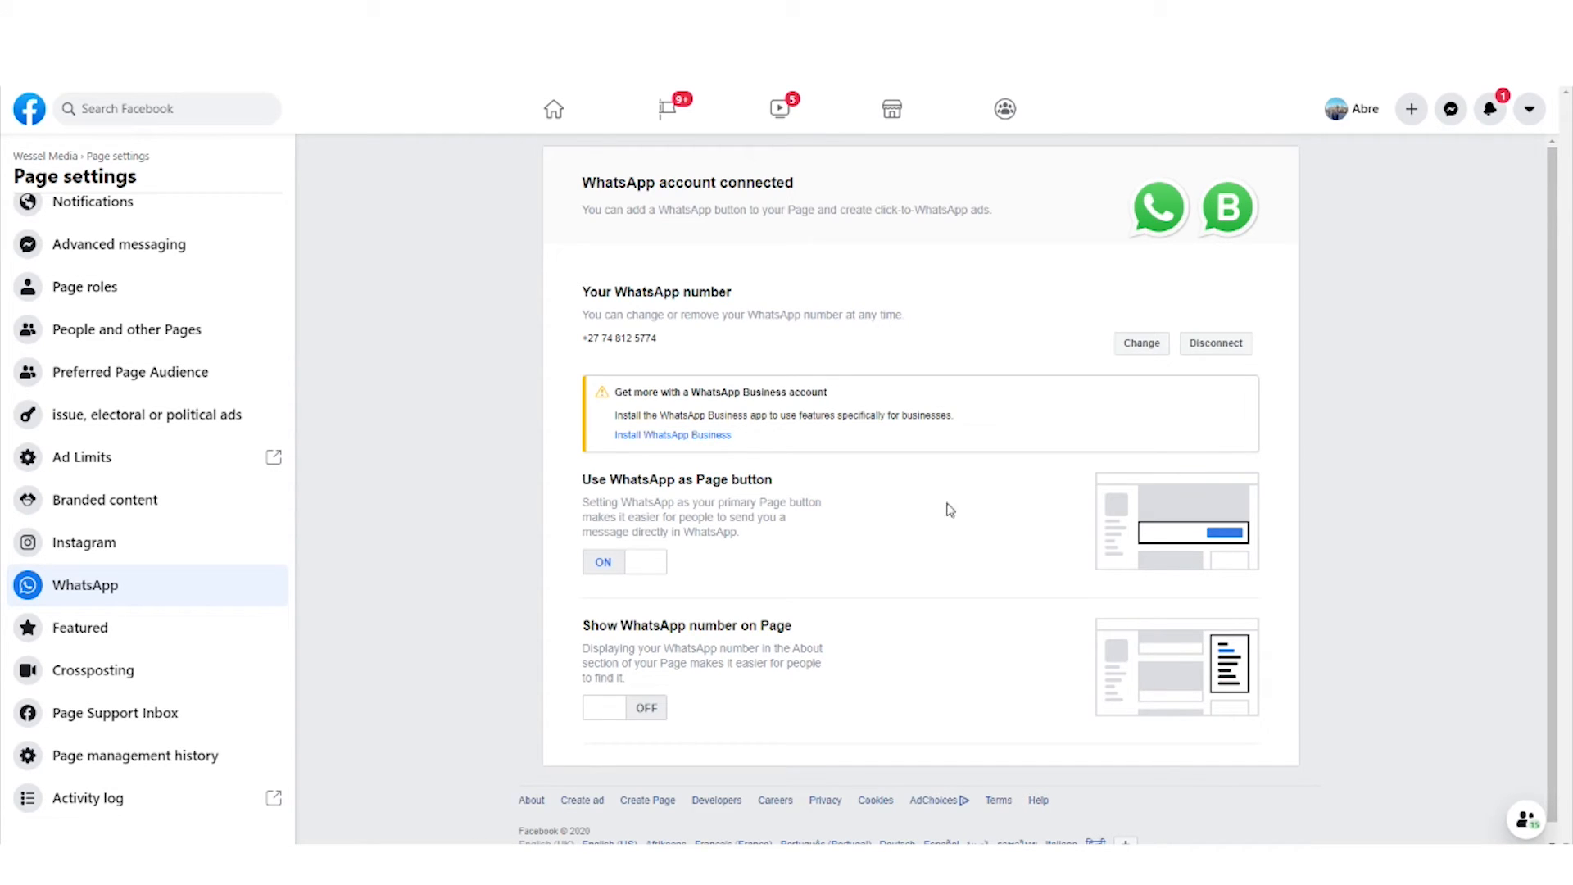
scroll(151, 525, "up", 3)
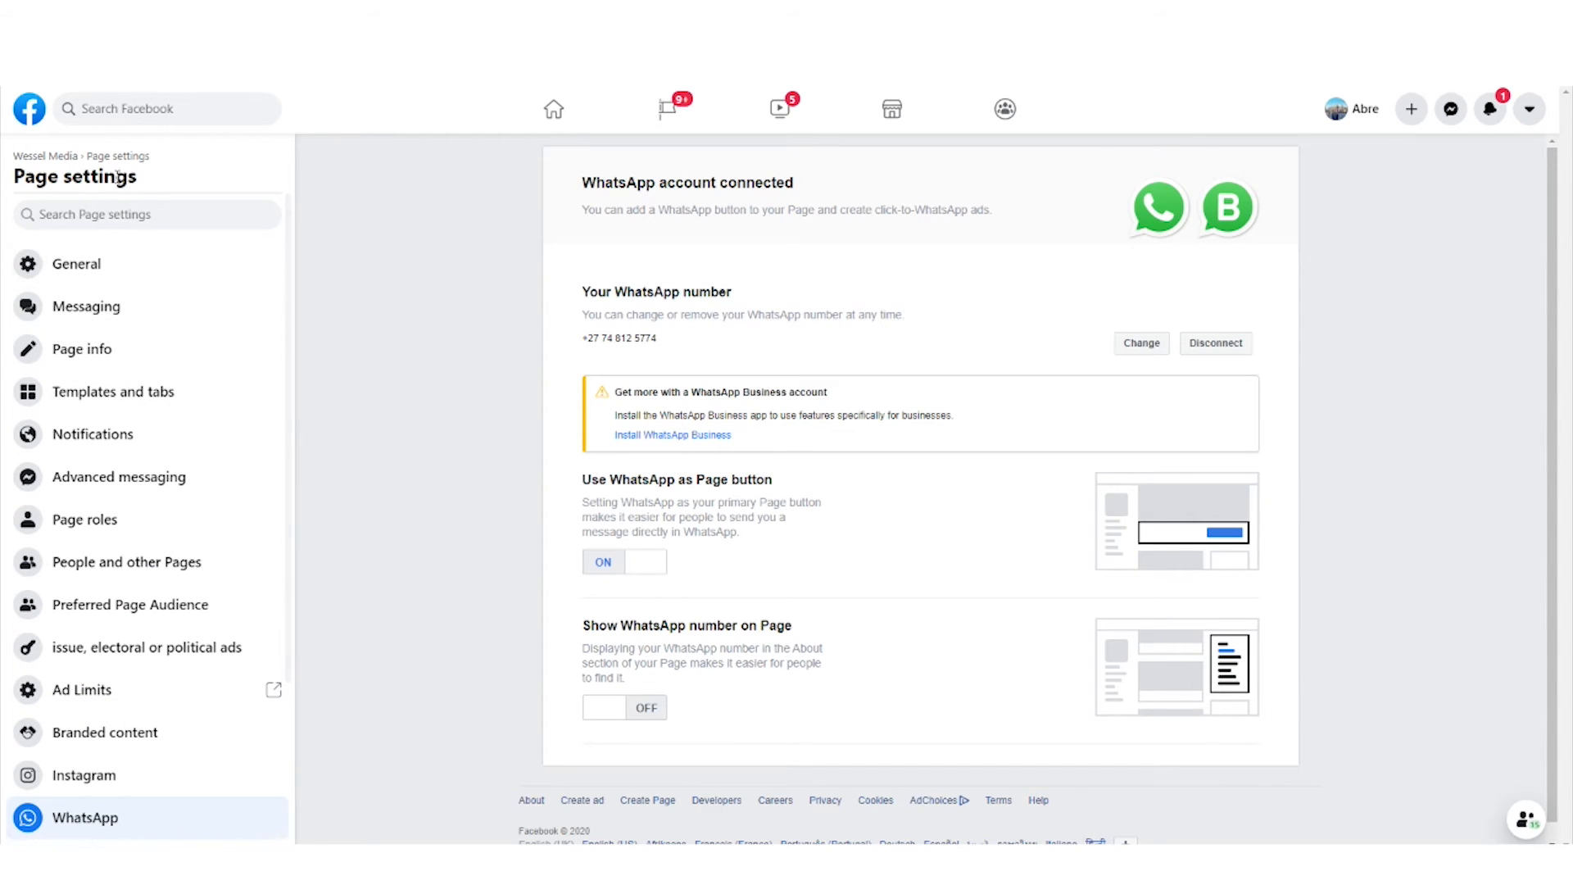
- Examine the Wessel Media Page's editable info, from general details, categories and contact through location, hours, products and price range
left_click(49, 161)
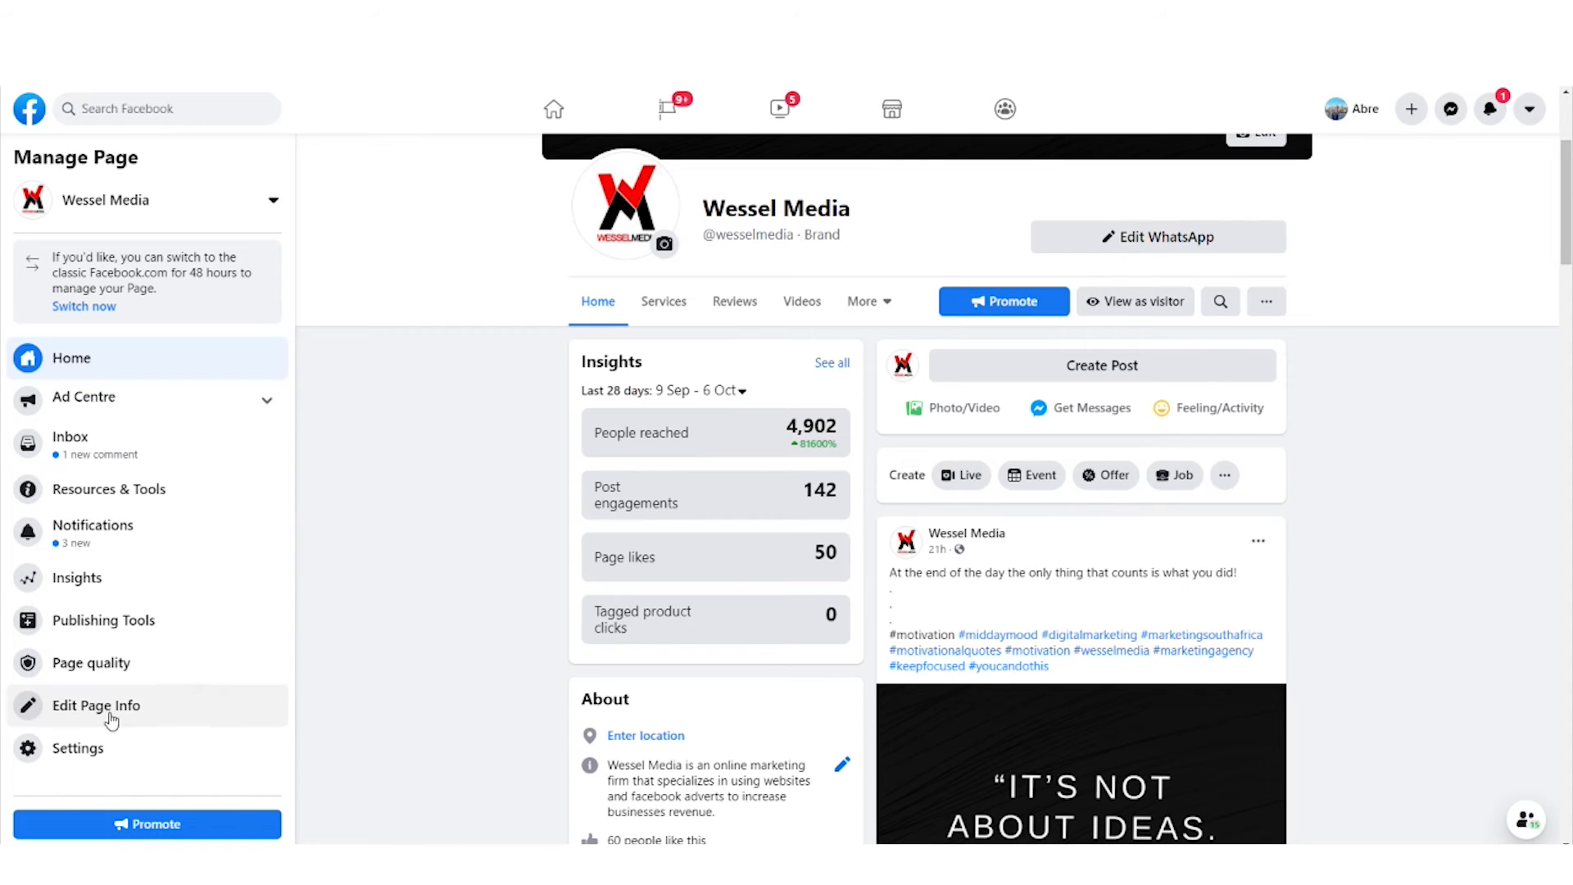
left_click(194, 707)
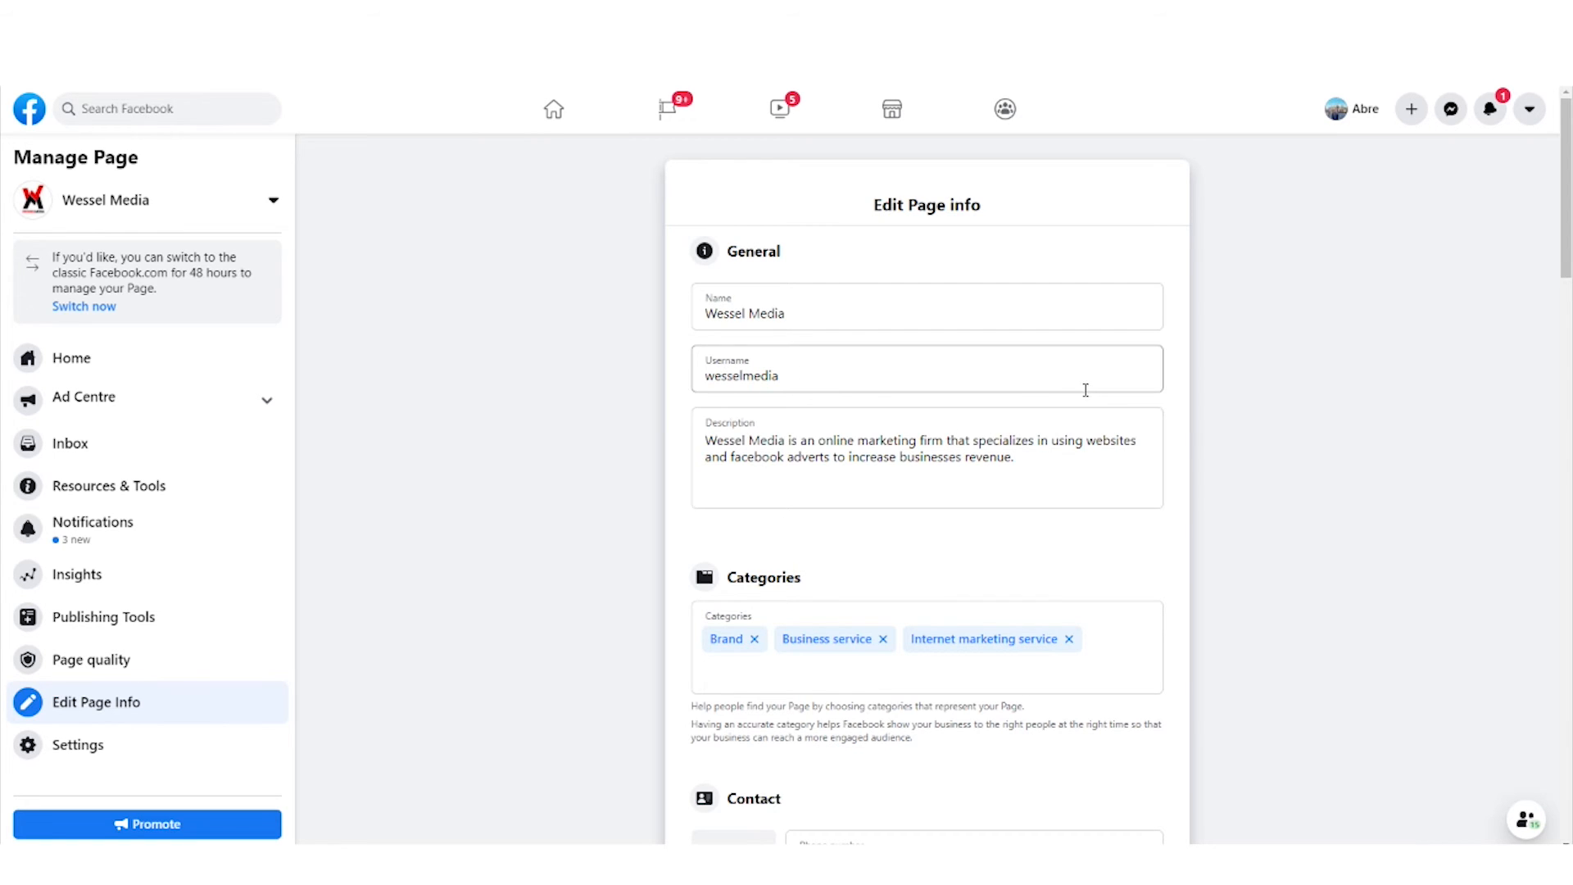
scroll(1085, 390, "down", 3)
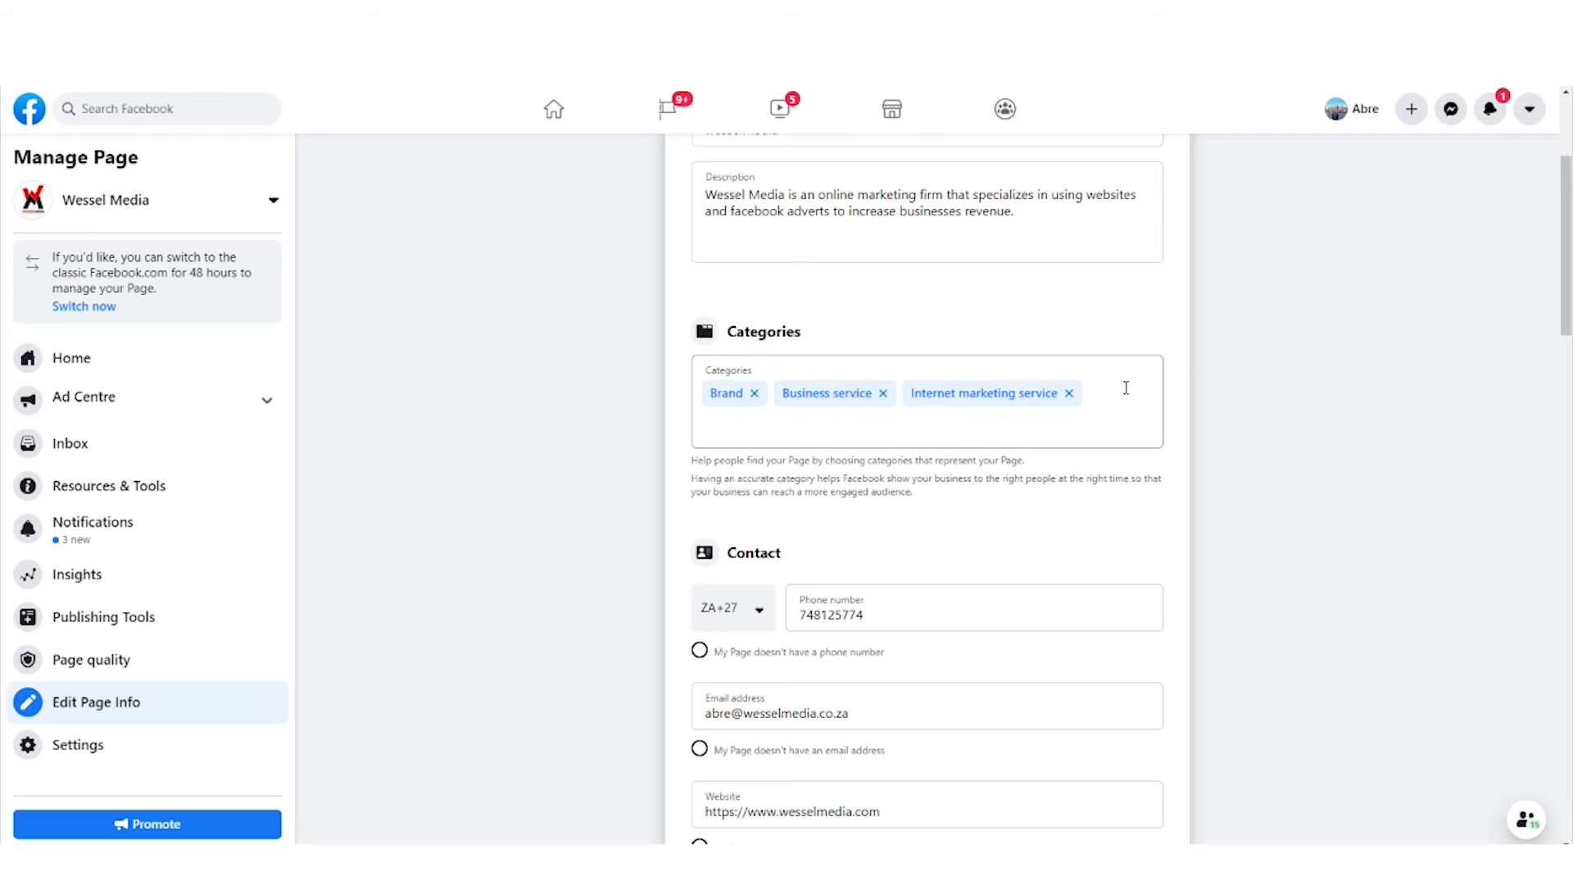
scroll(1125, 387, "down", 4)
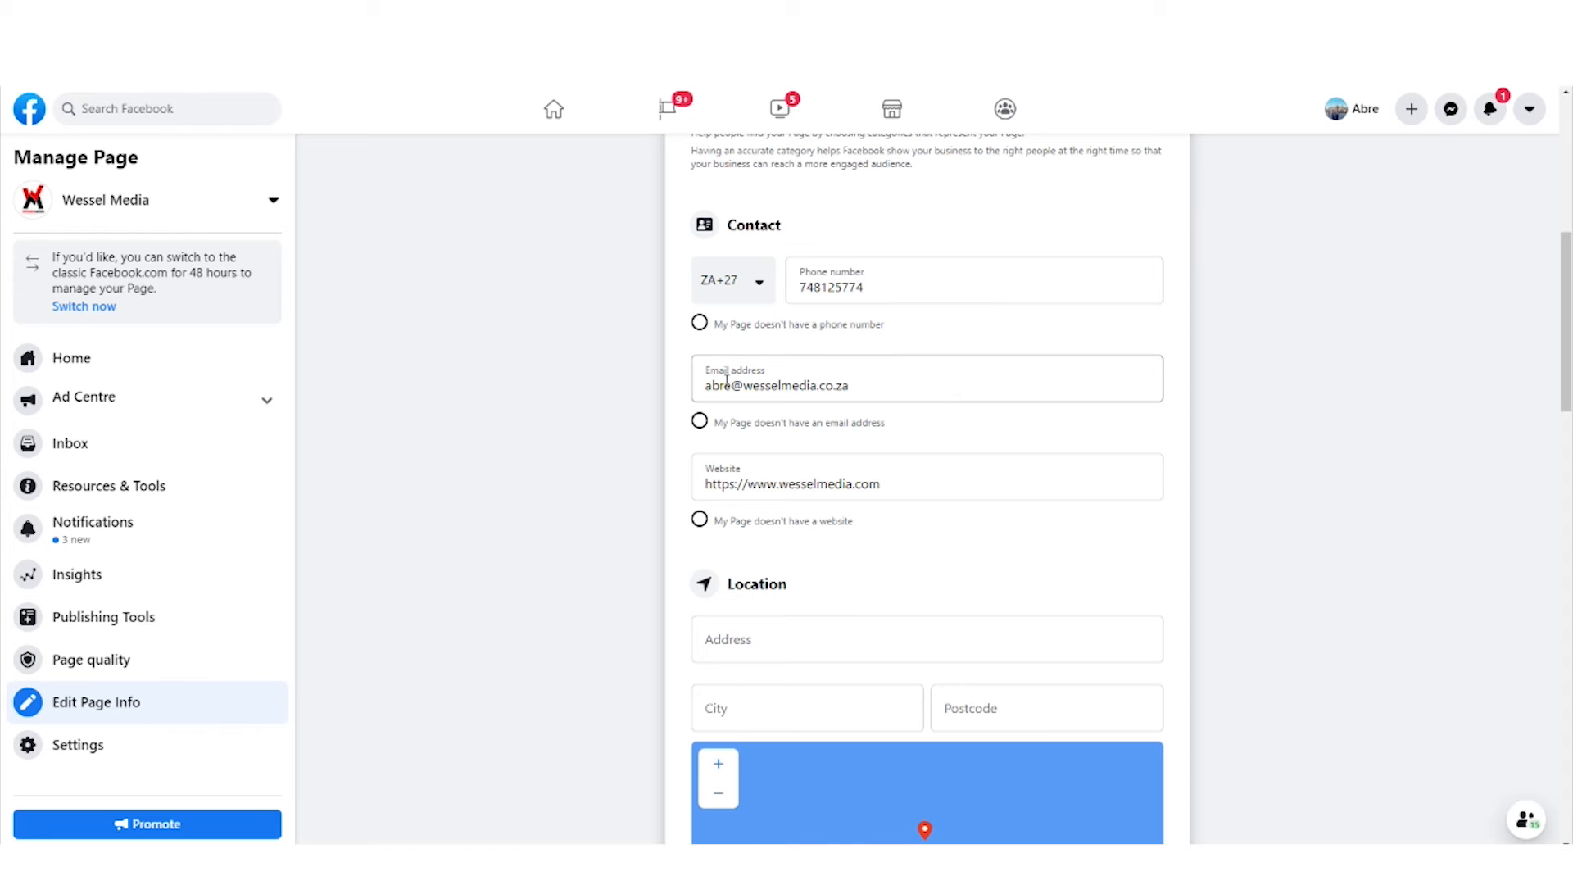
scroll(933, 384, "down", 2)
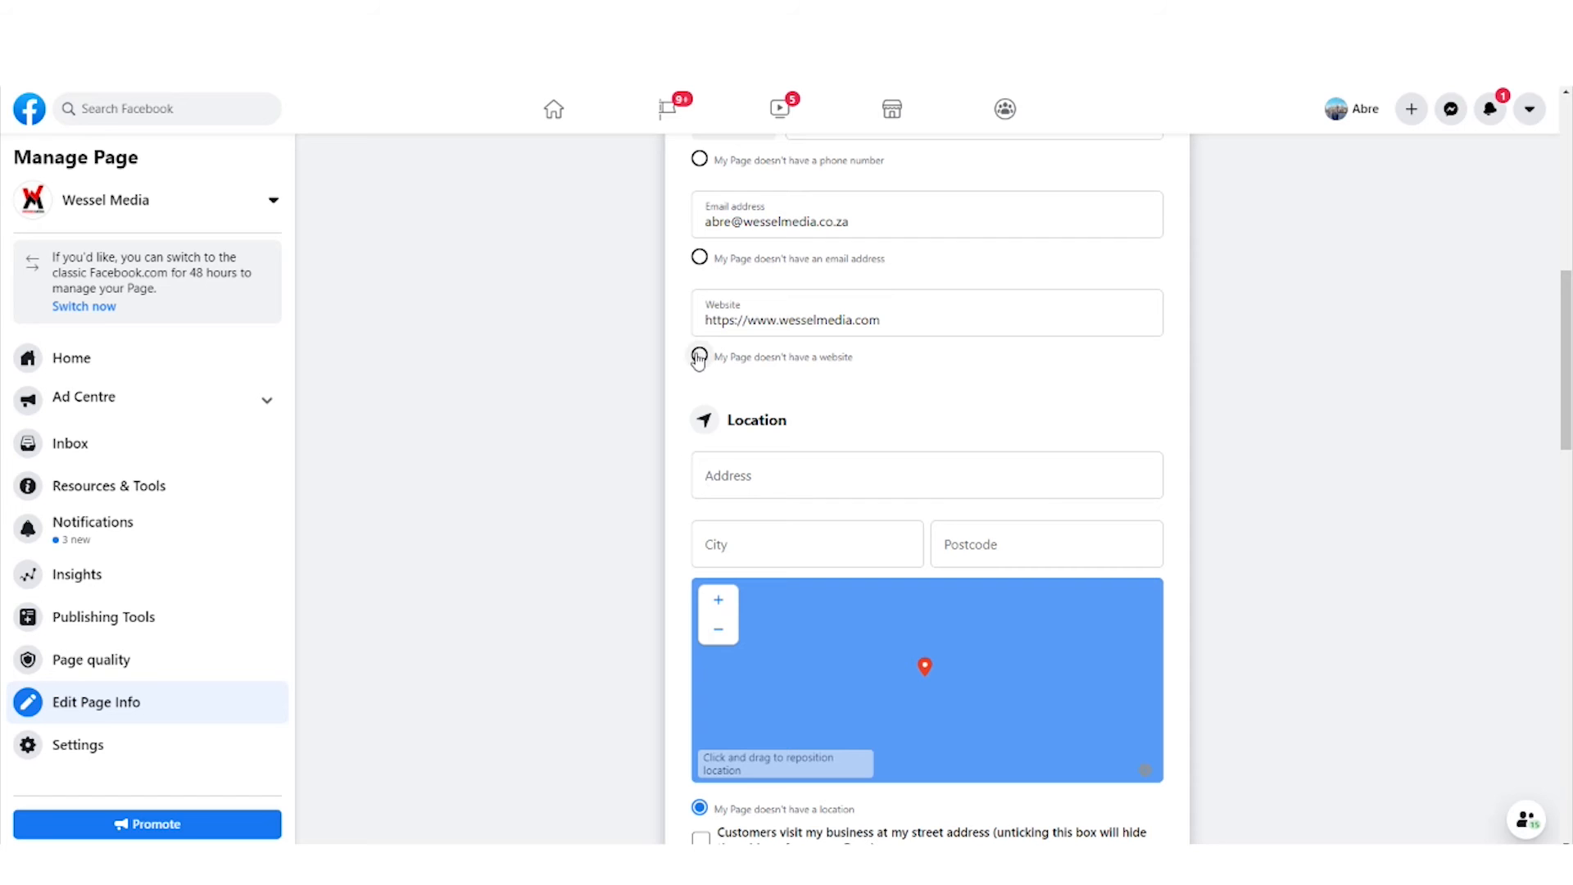
scroll(835, 384, "down", 1)
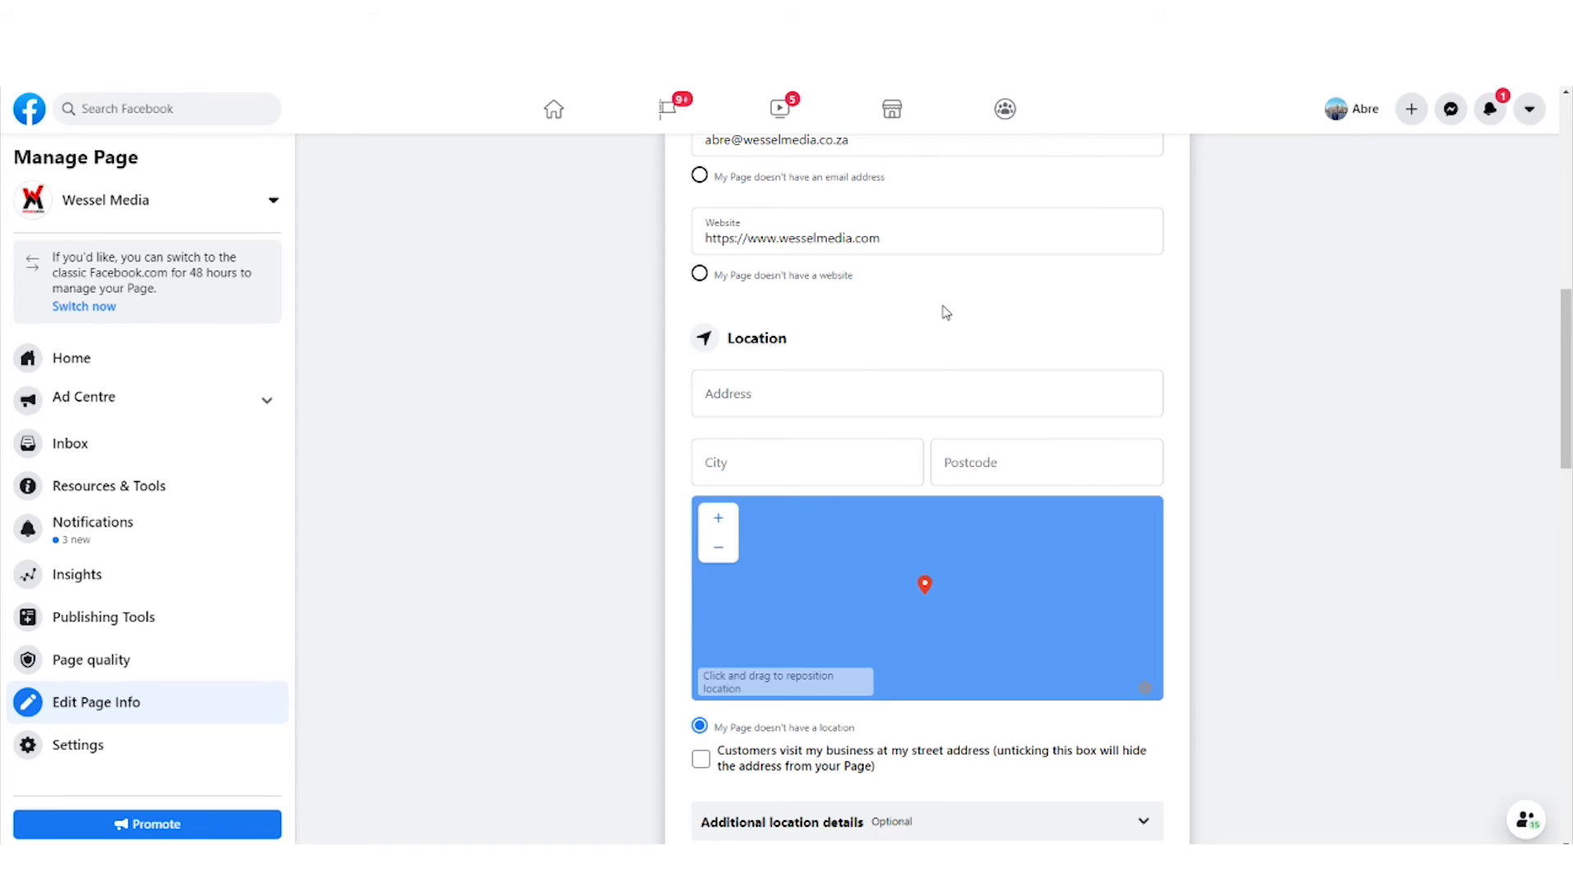
scroll(946, 312, "down", 4)
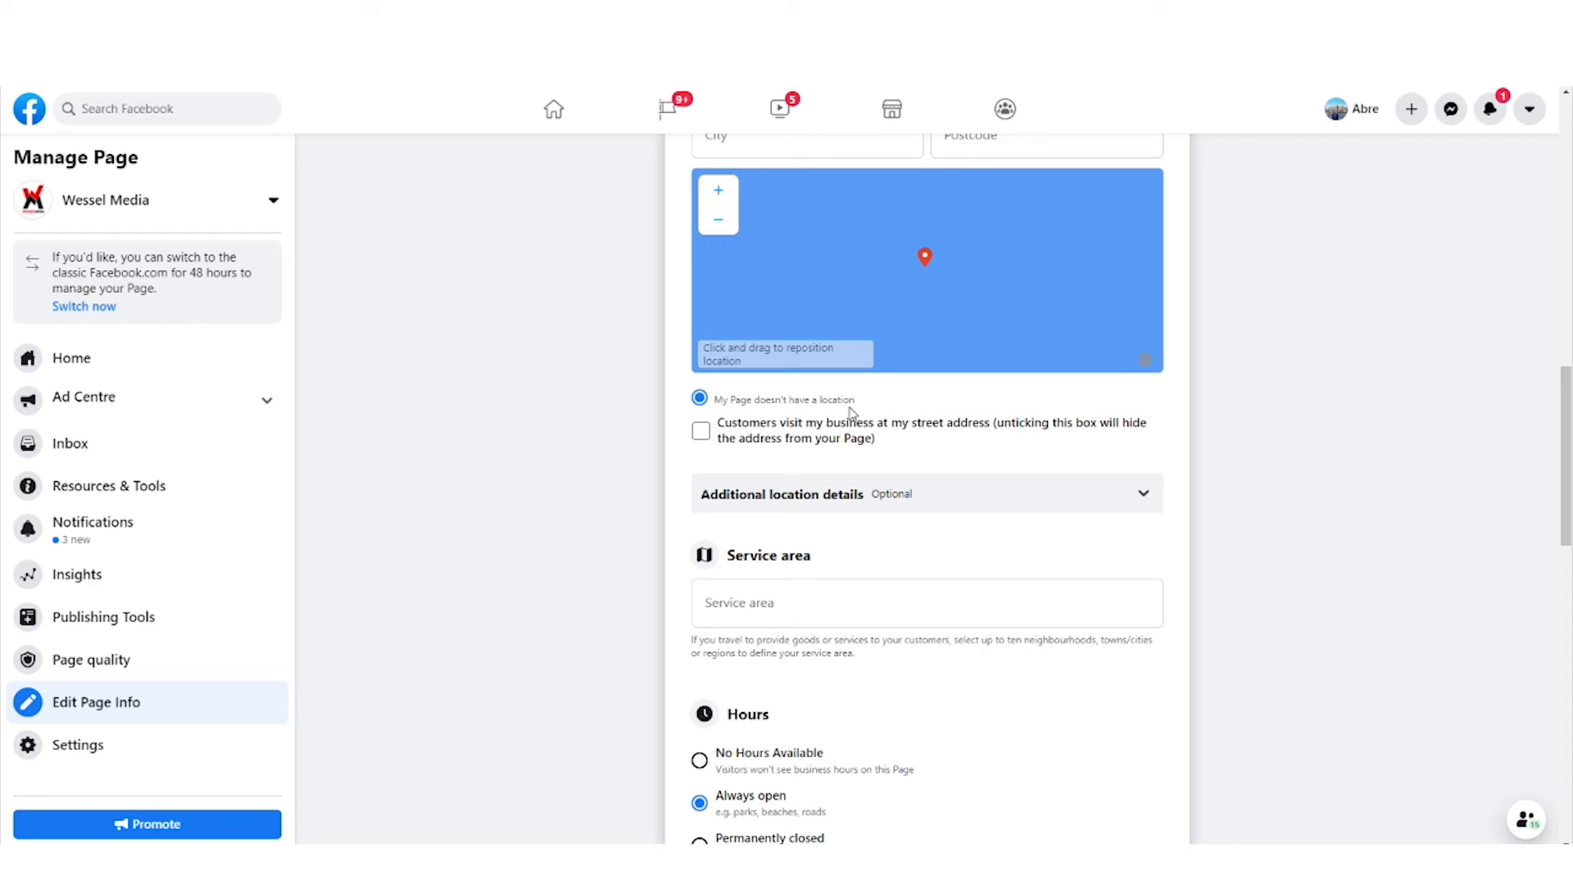
scroll(978, 401, "down", 5)
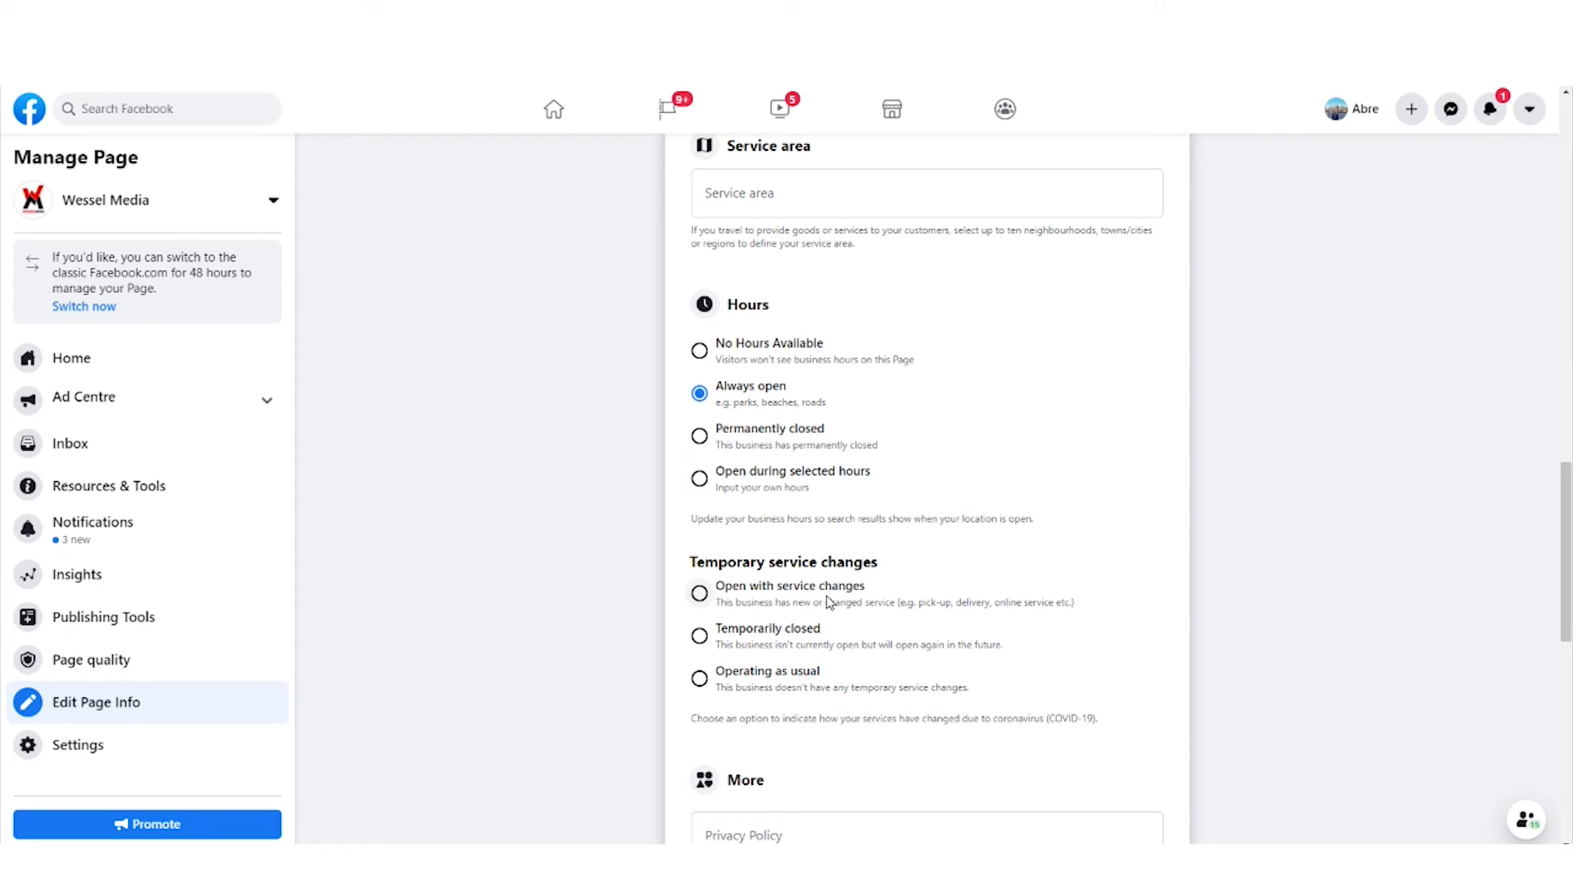
scroll(1016, 538, "down", 2)
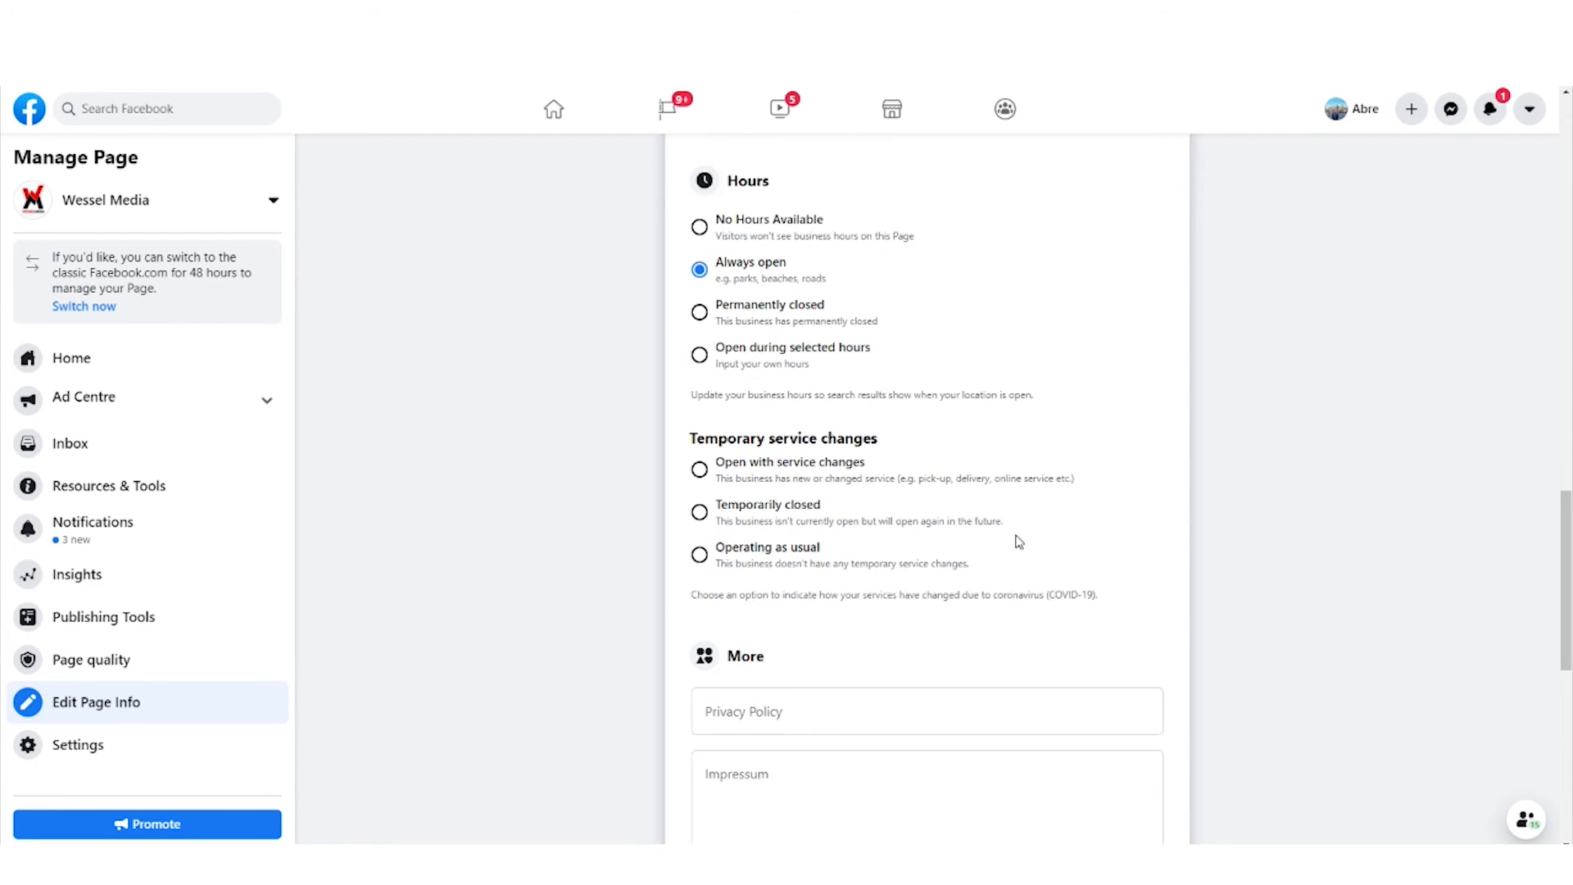
scroll(871, 453, "down", 3)
scroll(860, 439, "down", 3)
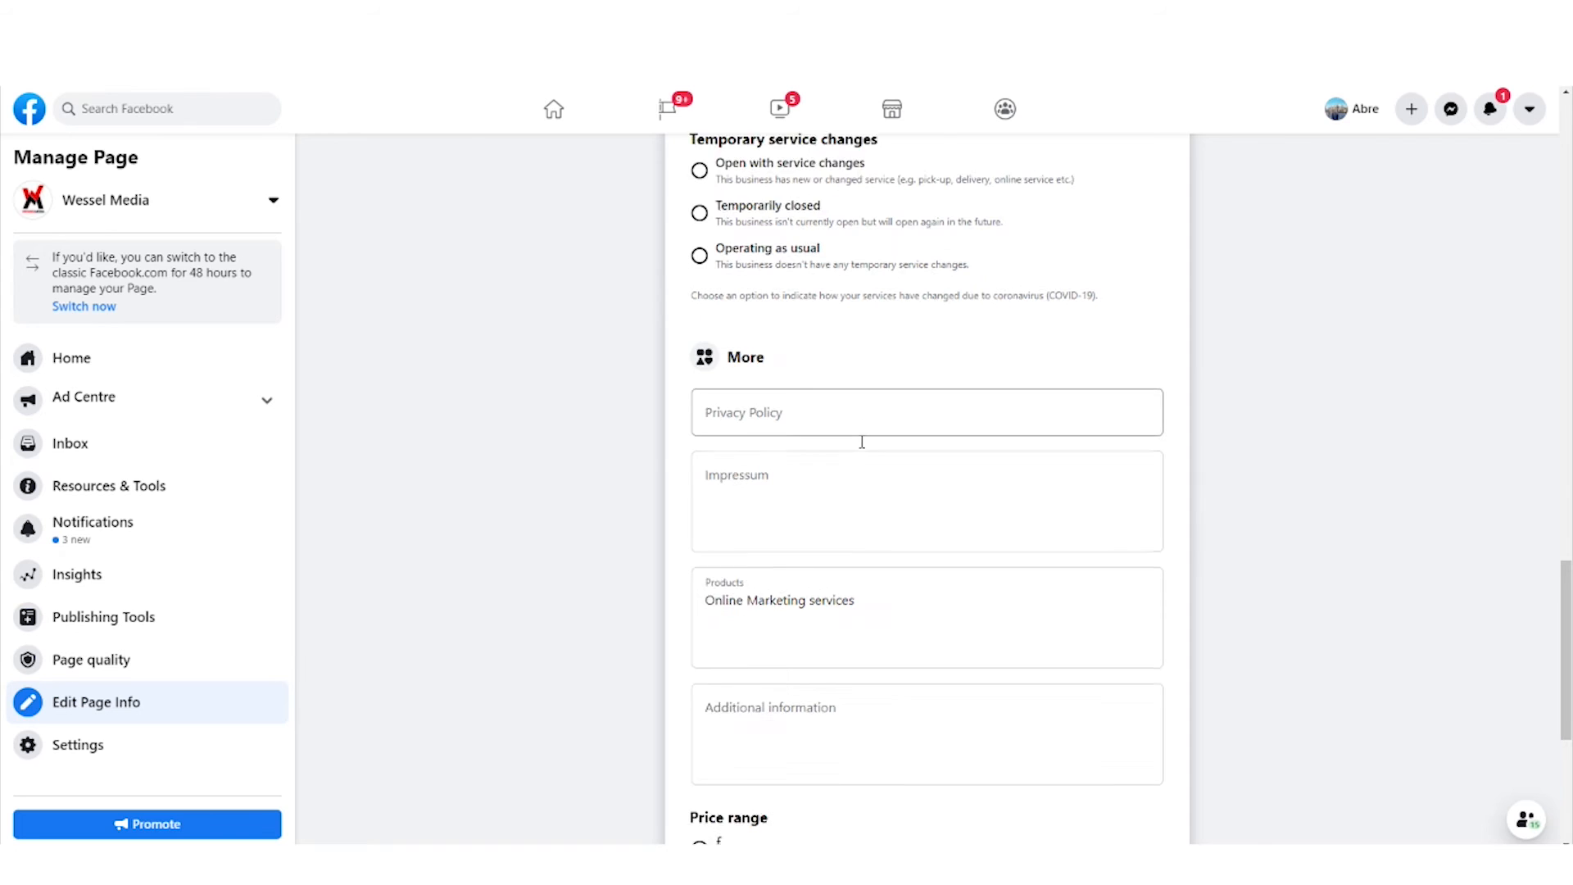
scroll(862, 442, "down", 2)
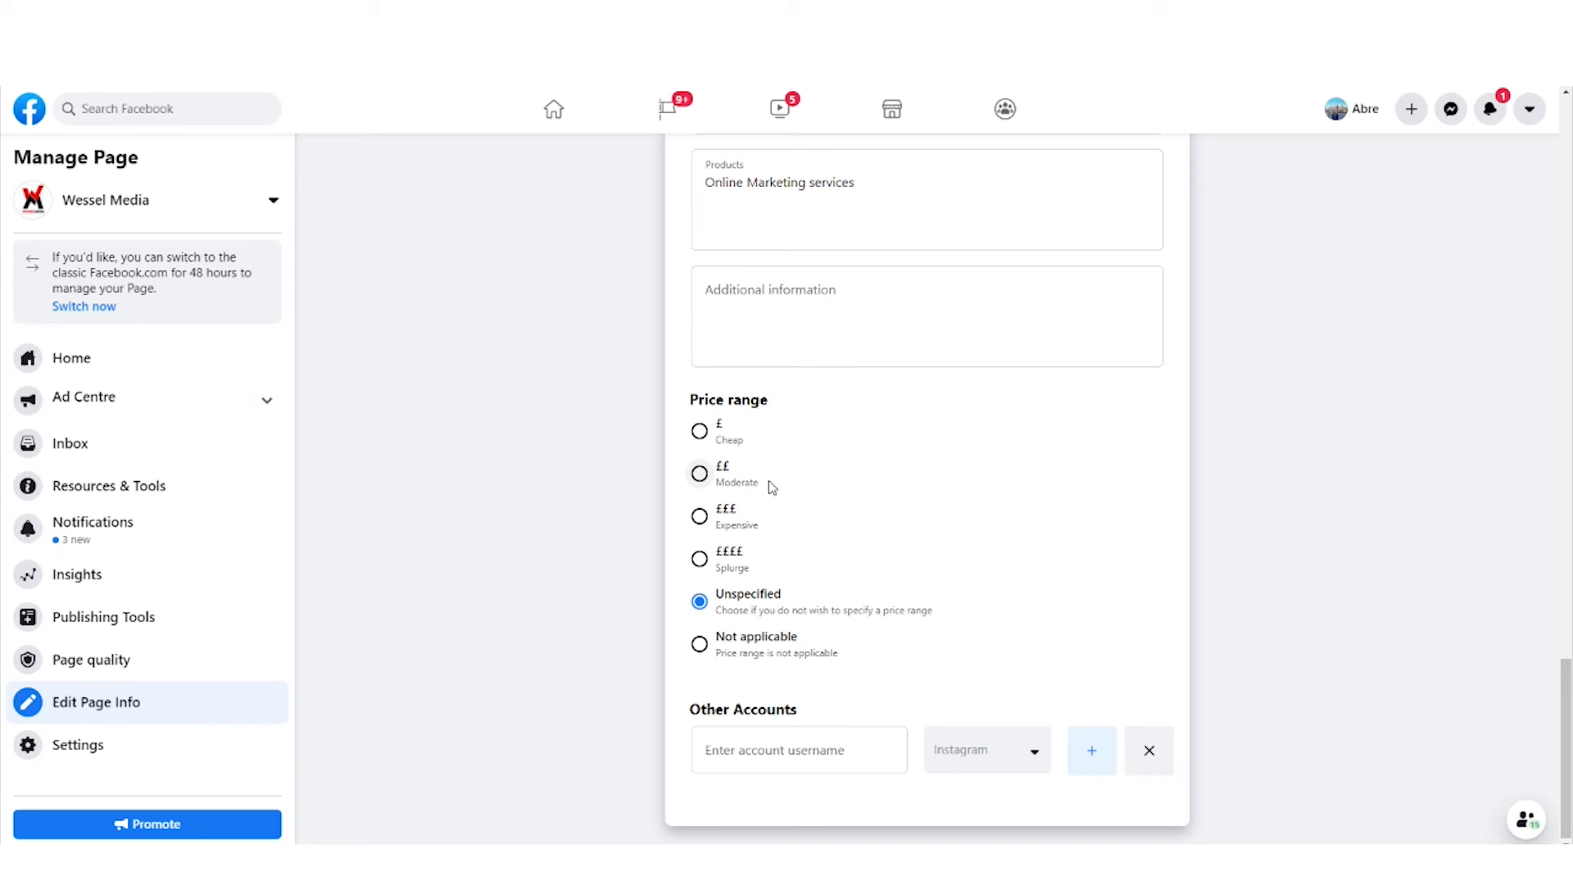
scroll(878, 555, "up", 8)
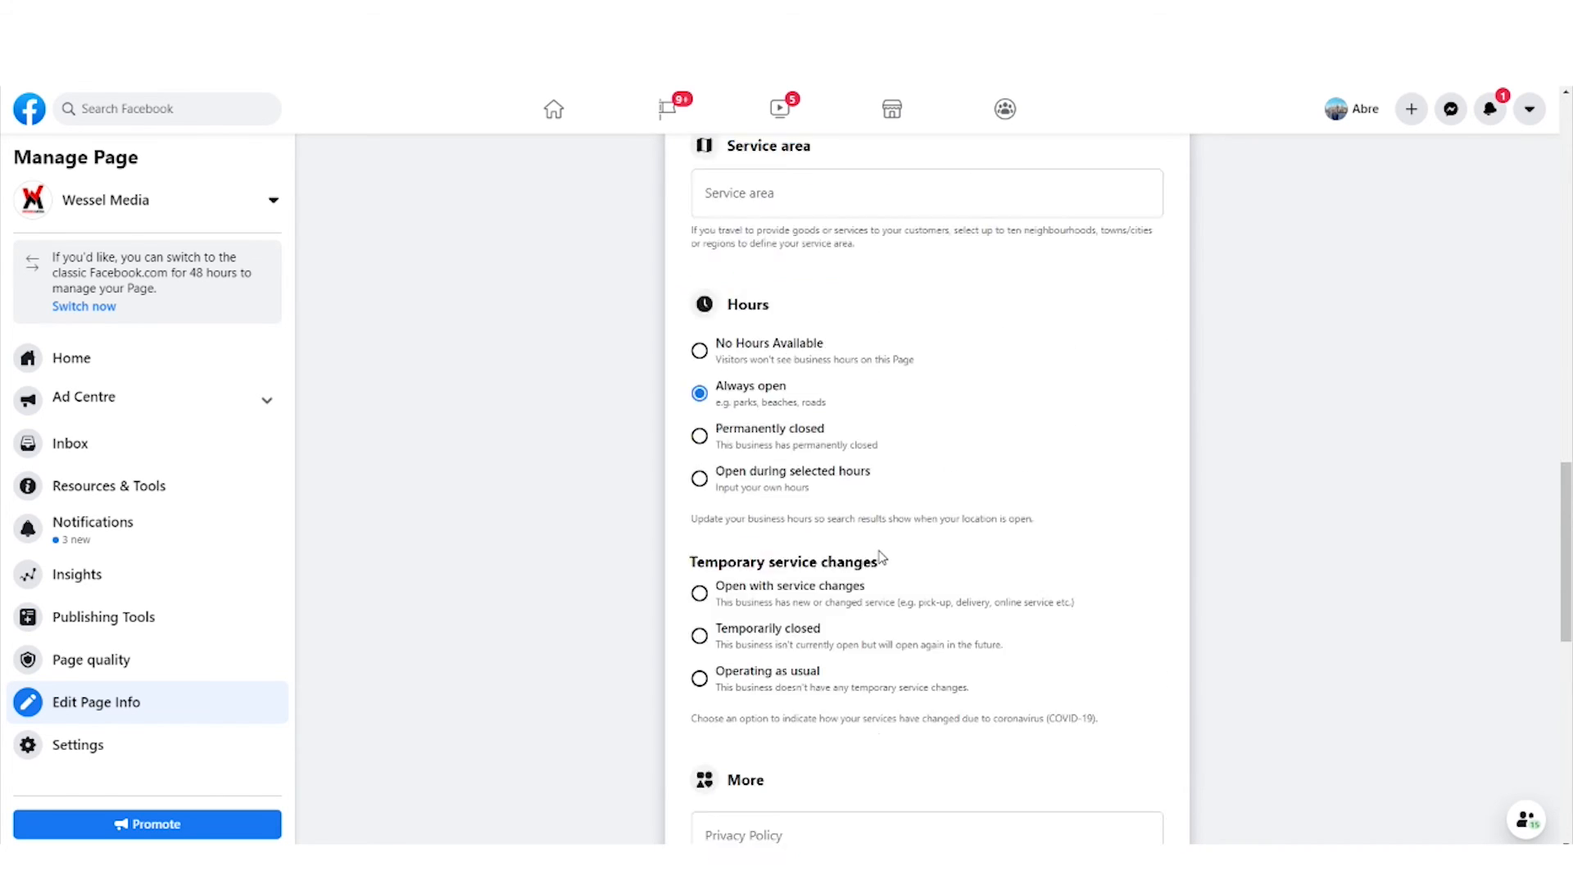
scroll(881, 557, "up", 10)
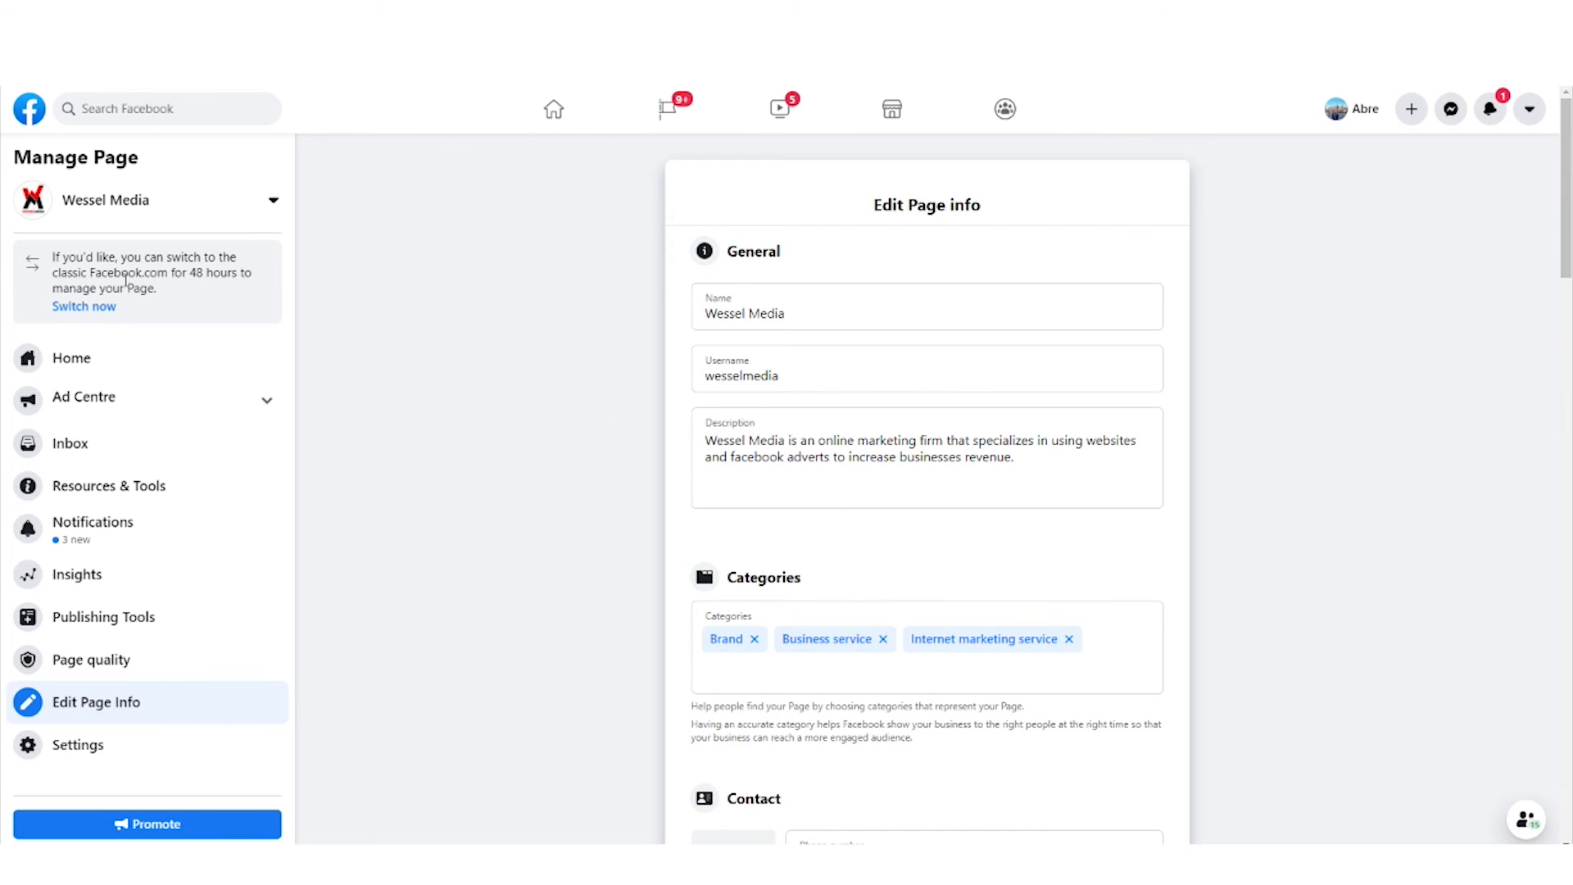
- Return to the Wessel Media Page's home view and look through its published posts
left_click(86, 360)
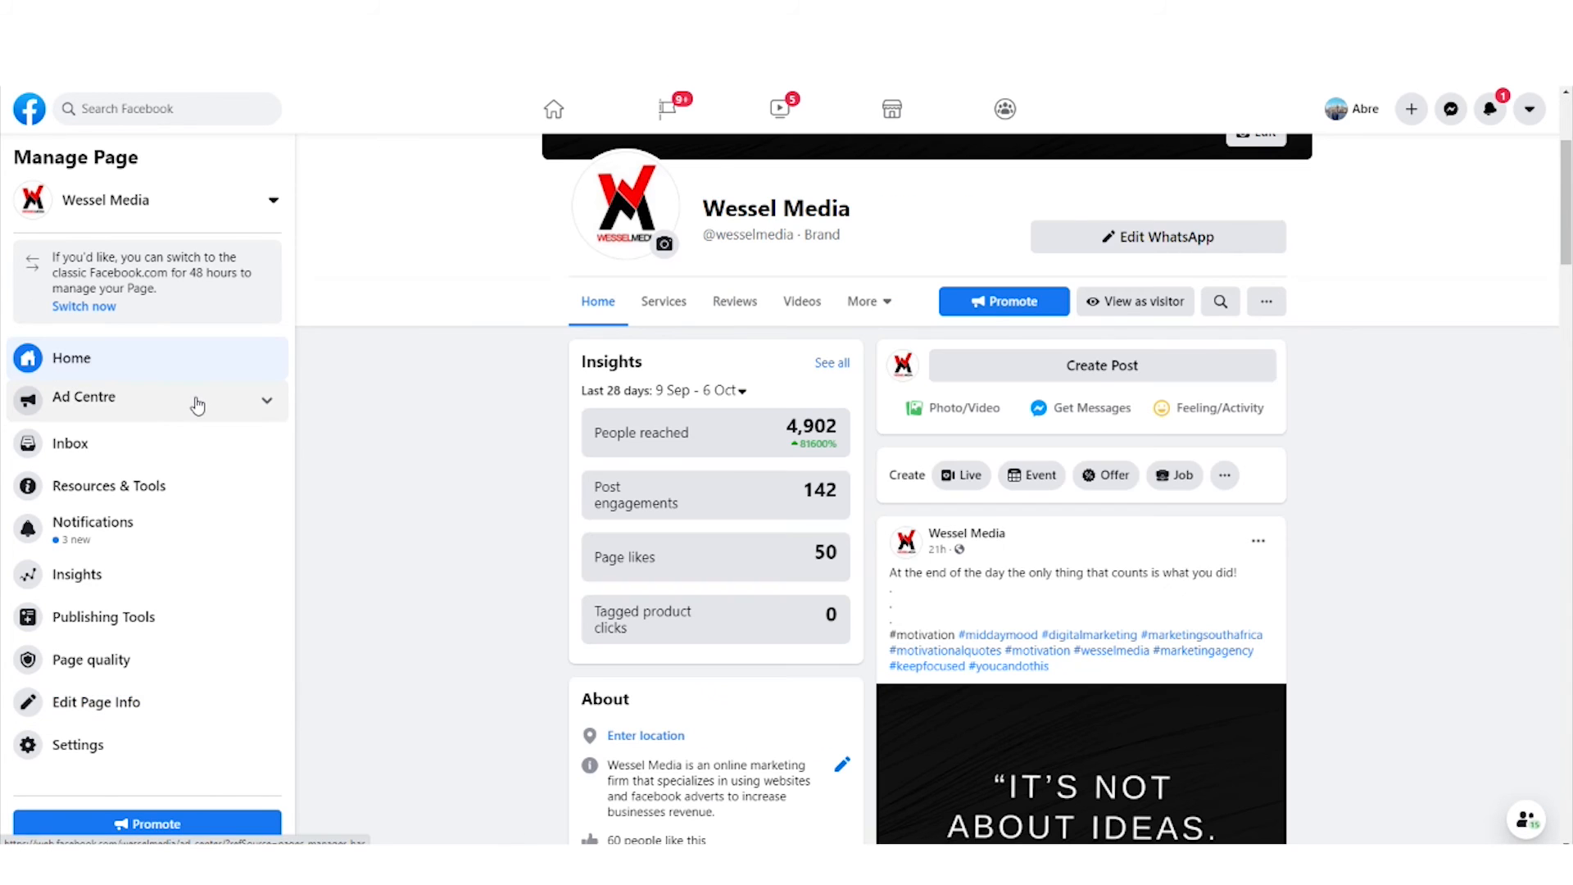
scroll(490, 411, "up", 3)
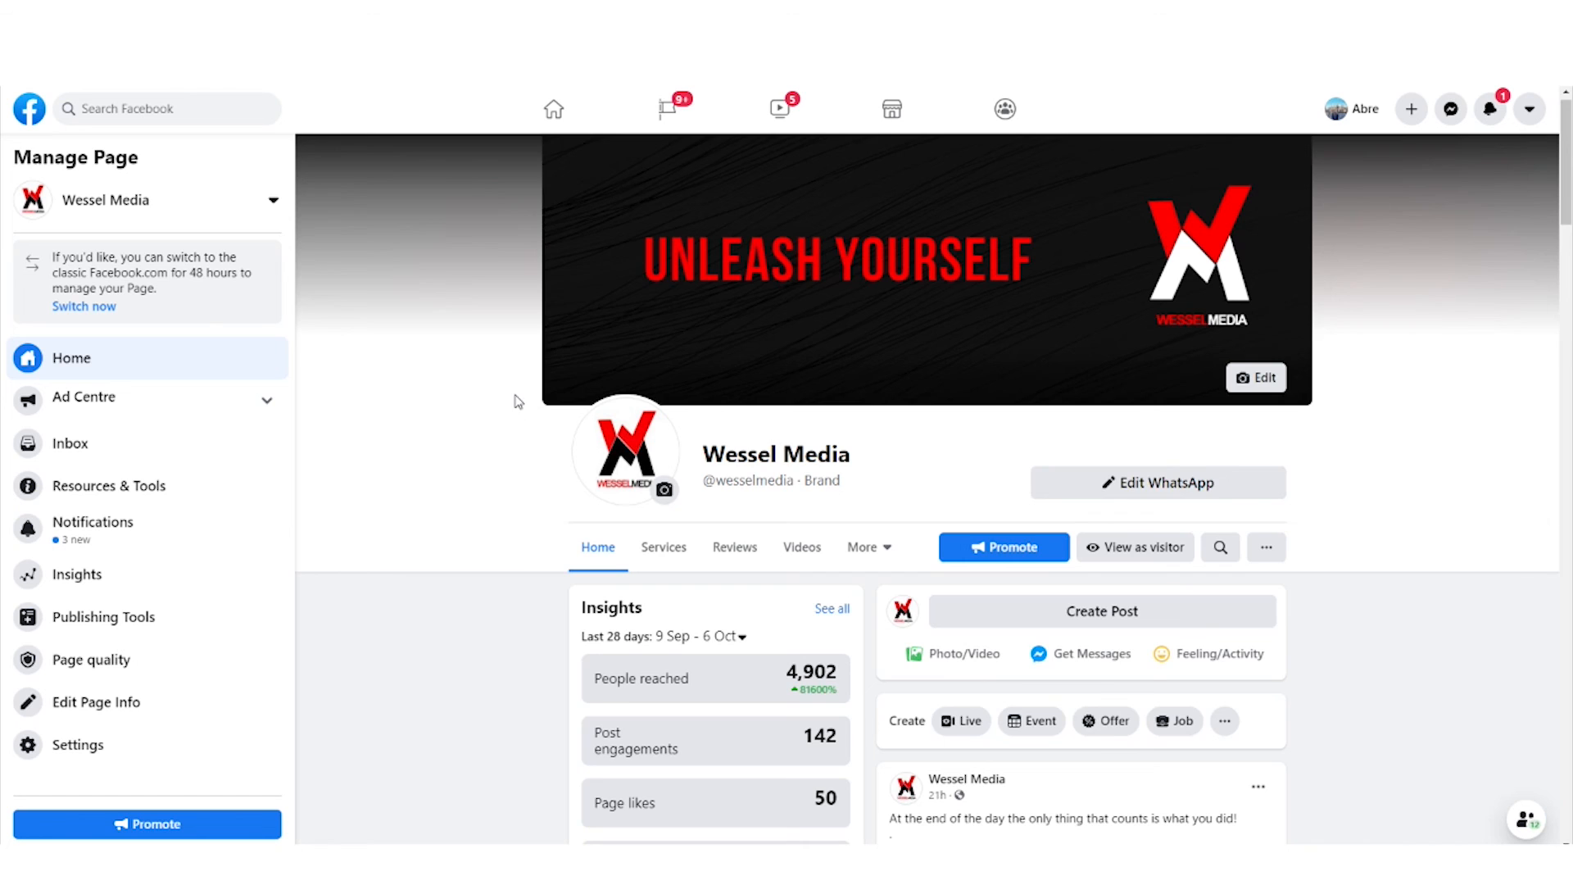
scroll(517, 400, "down", 10)
scroll(516, 401, "down", 1)
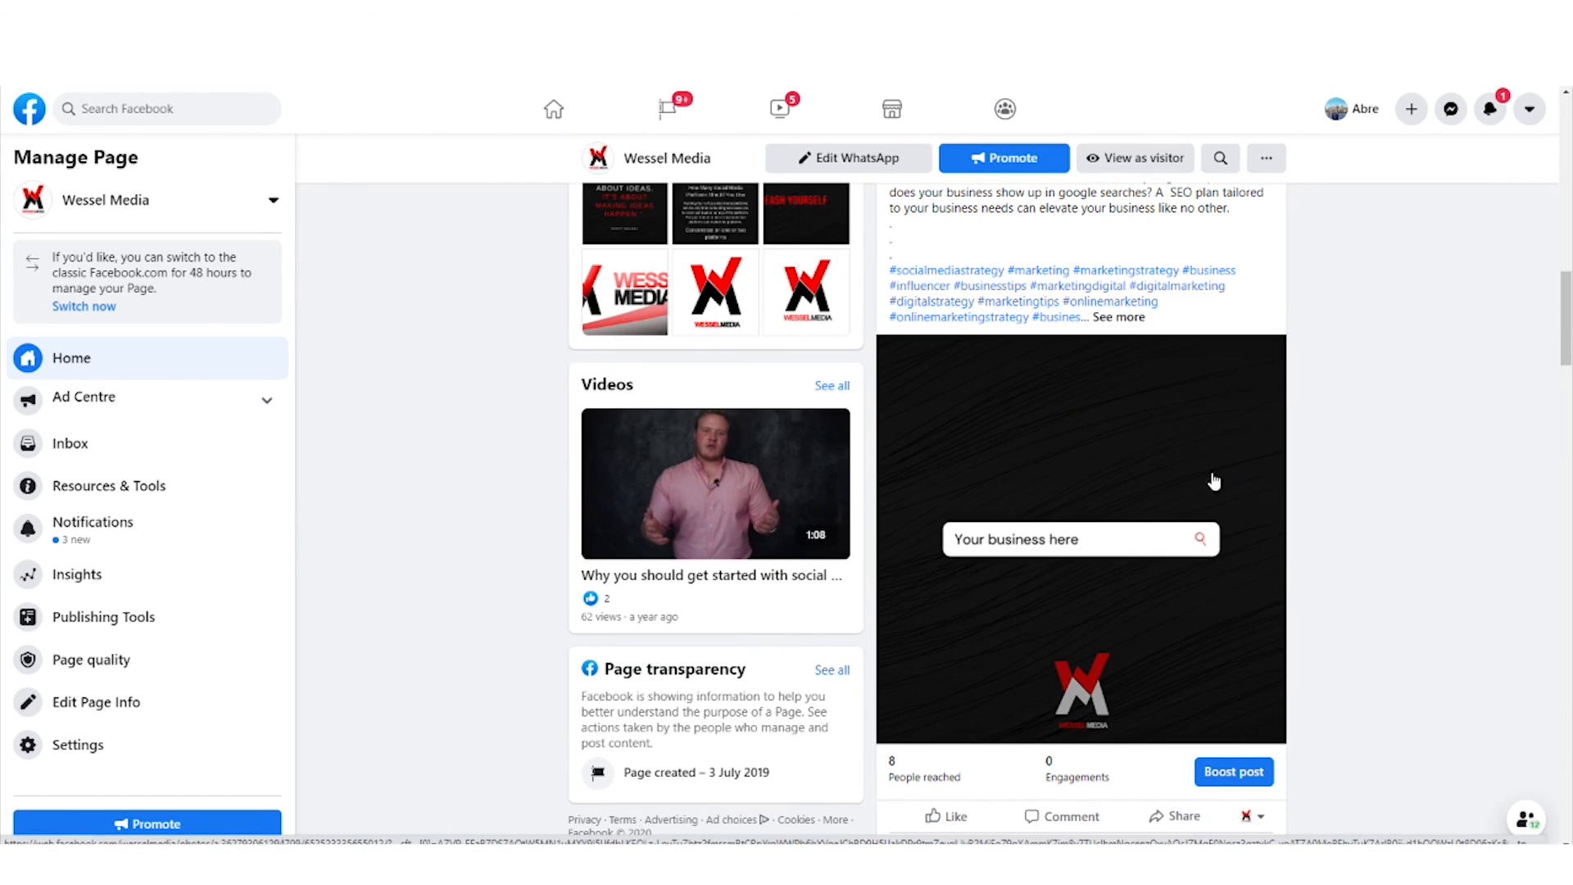
scroll(1107, 456, "down", 6)
scroll(1107, 456, "down", 18)
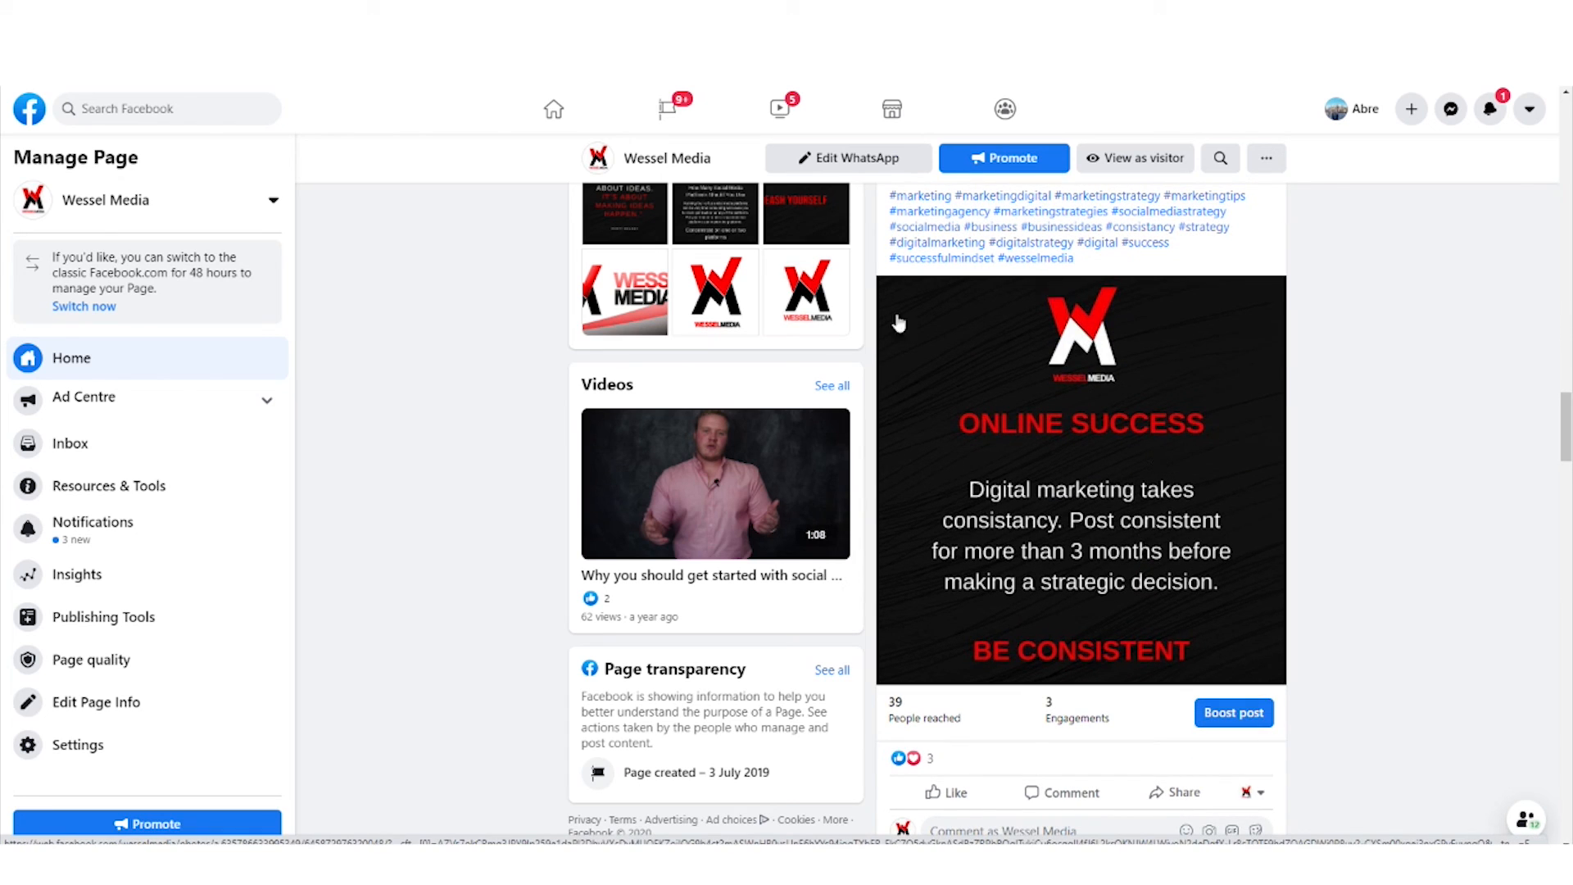
scroll(1166, 489, "down", 1)
scroll(1166, 489, "down", 8)
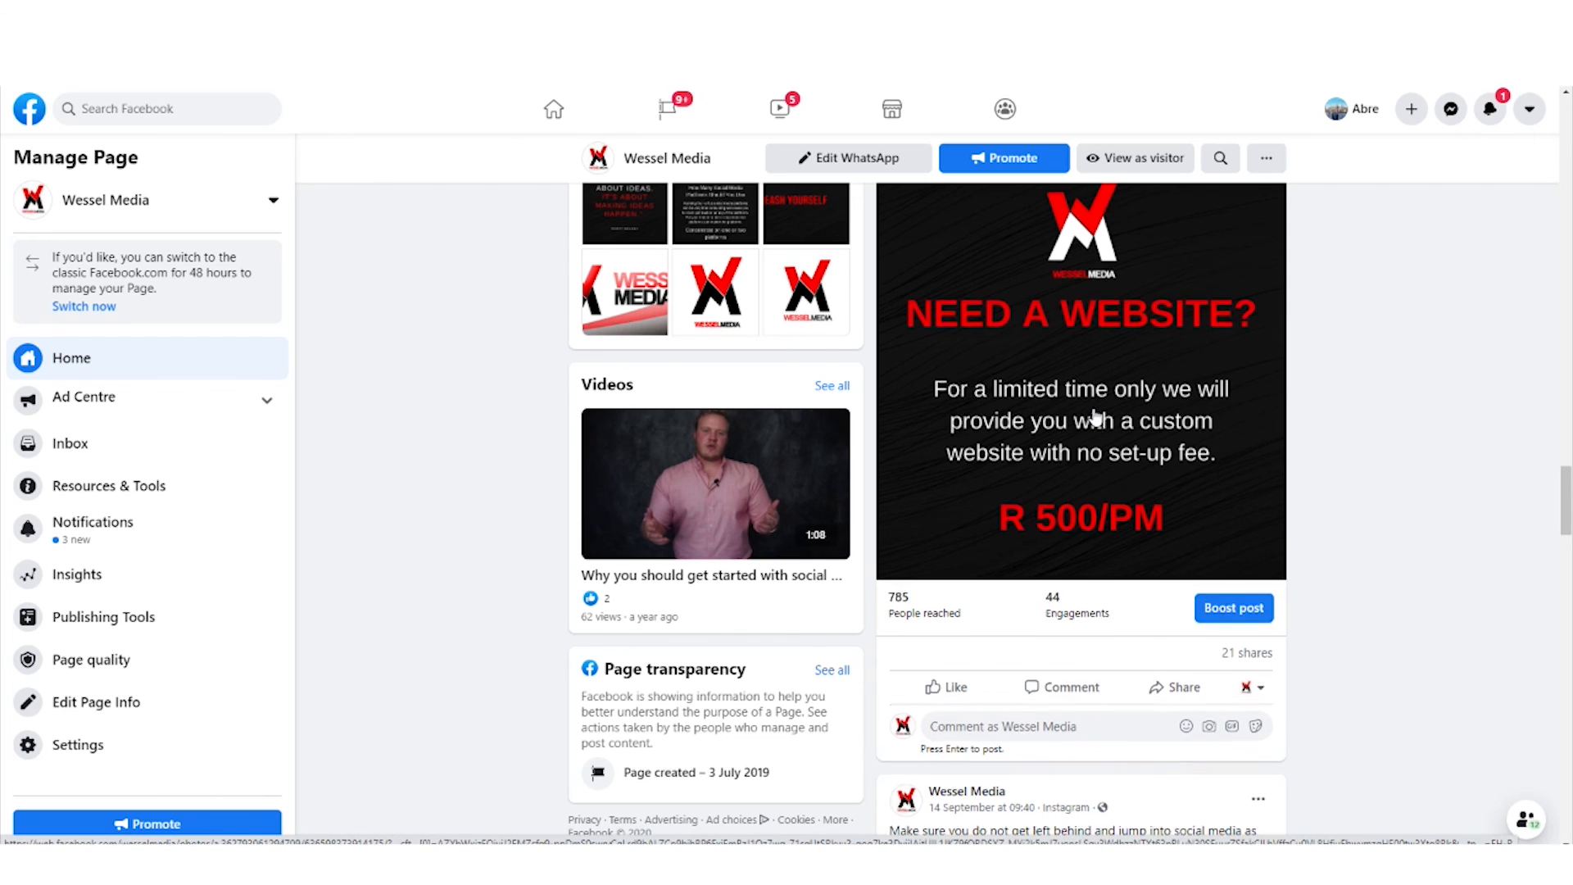
scroll(1096, 416, "down", 7)
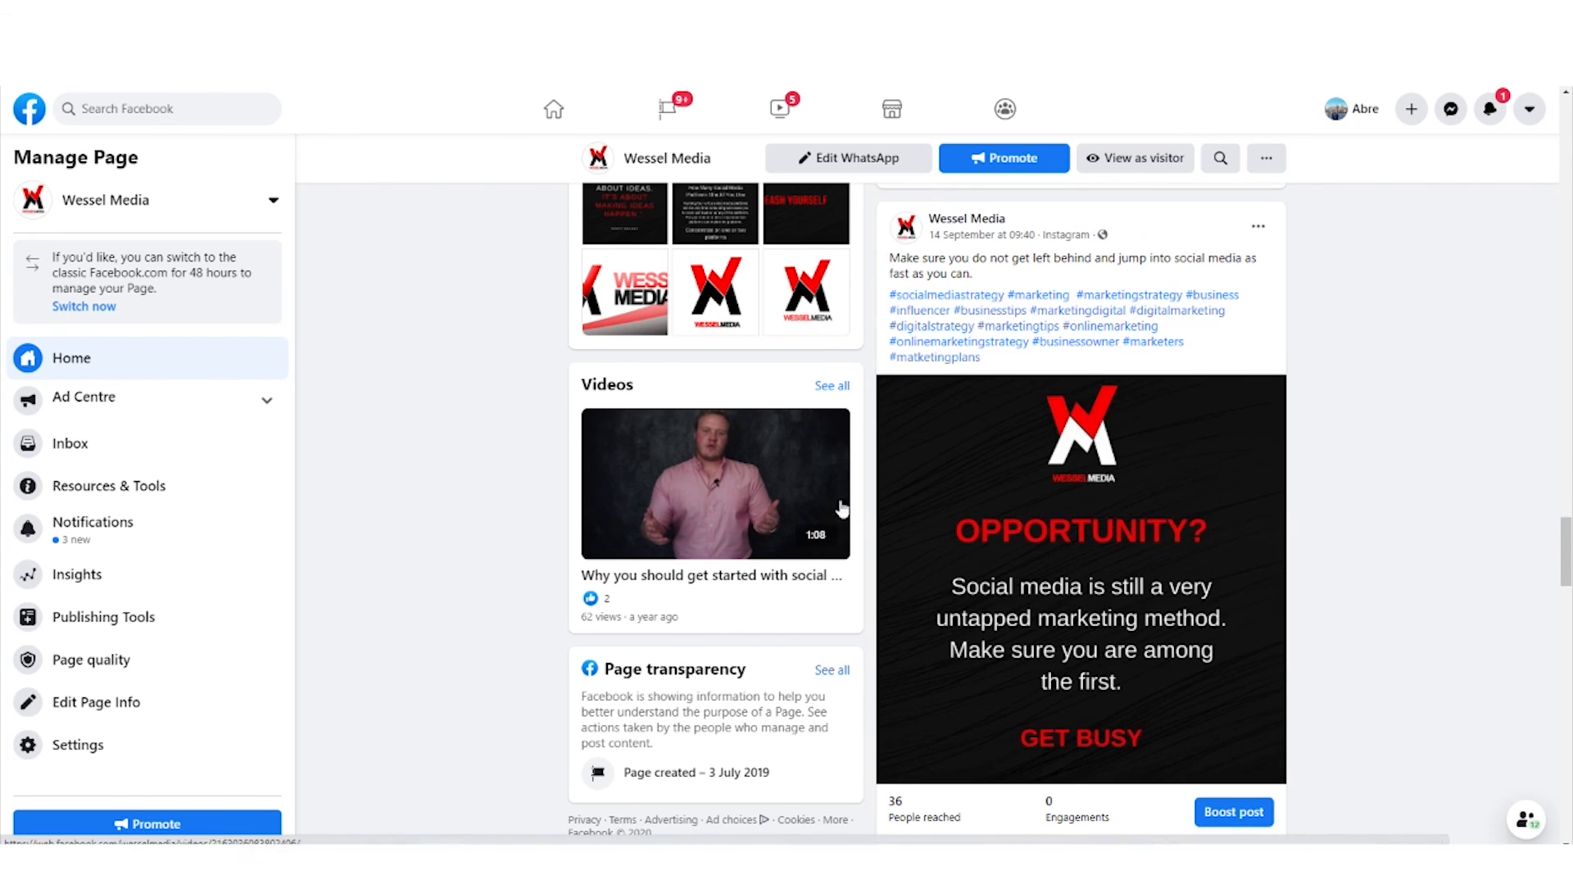